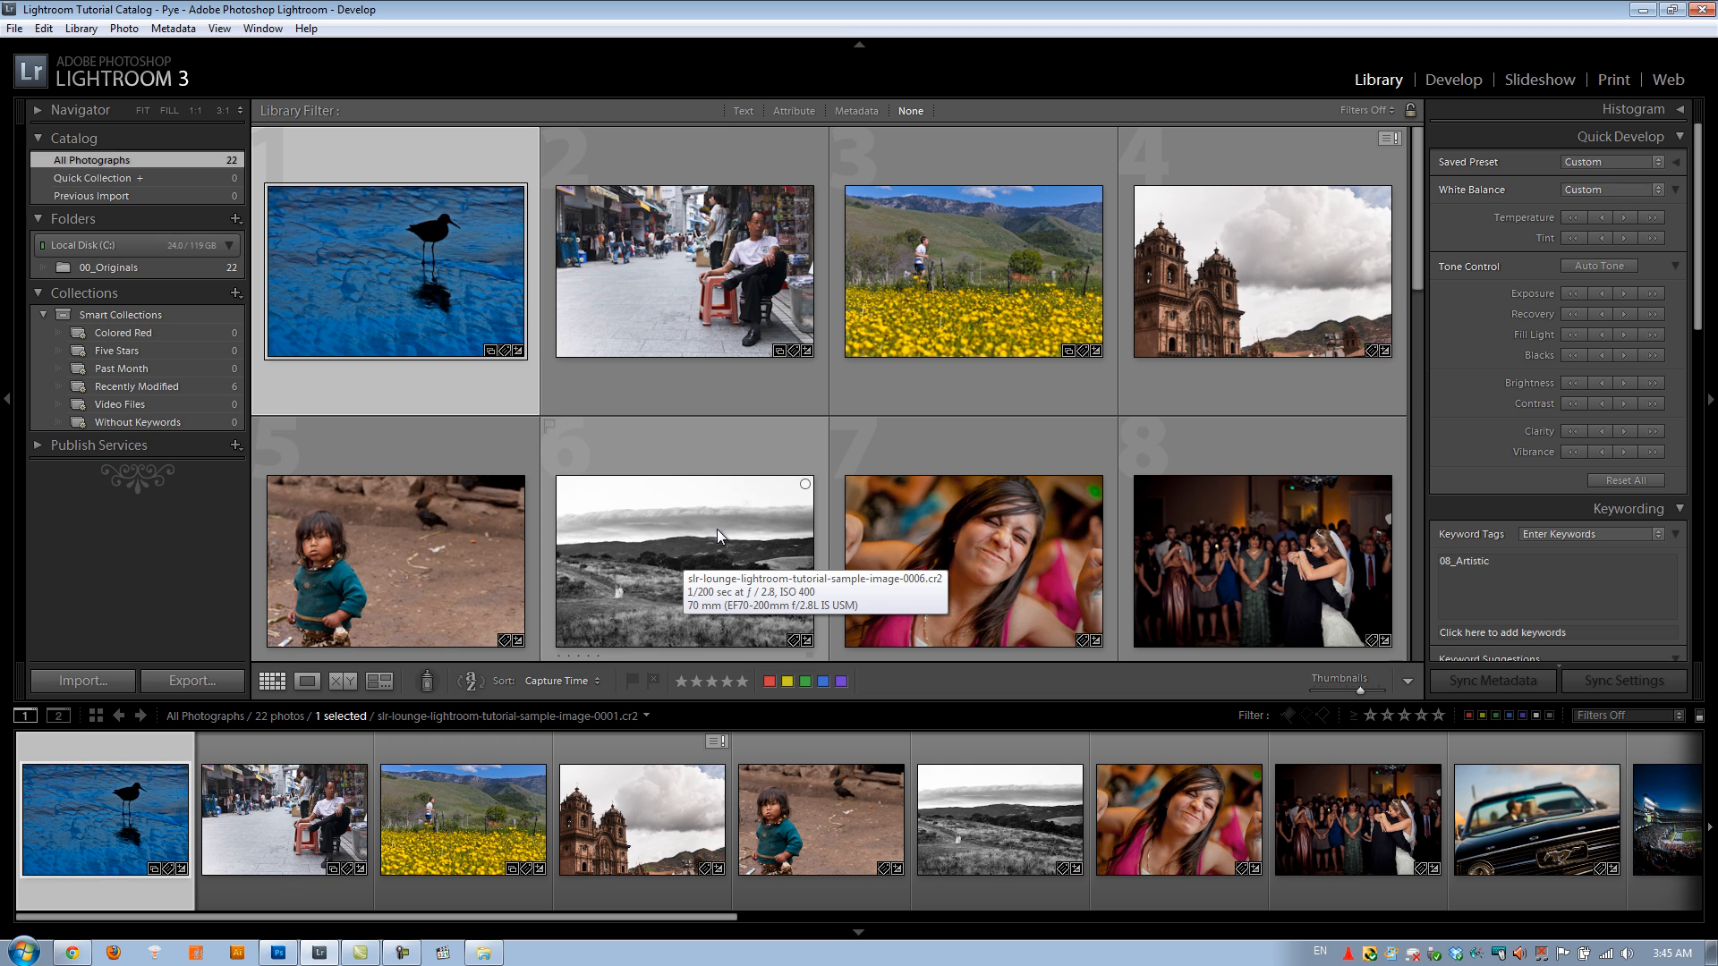
Open the black-and-white landscape photo of the couple in Develop and set a new Graduated Filter to Clarity -100 and Sharpness -100.
click(658, 488)
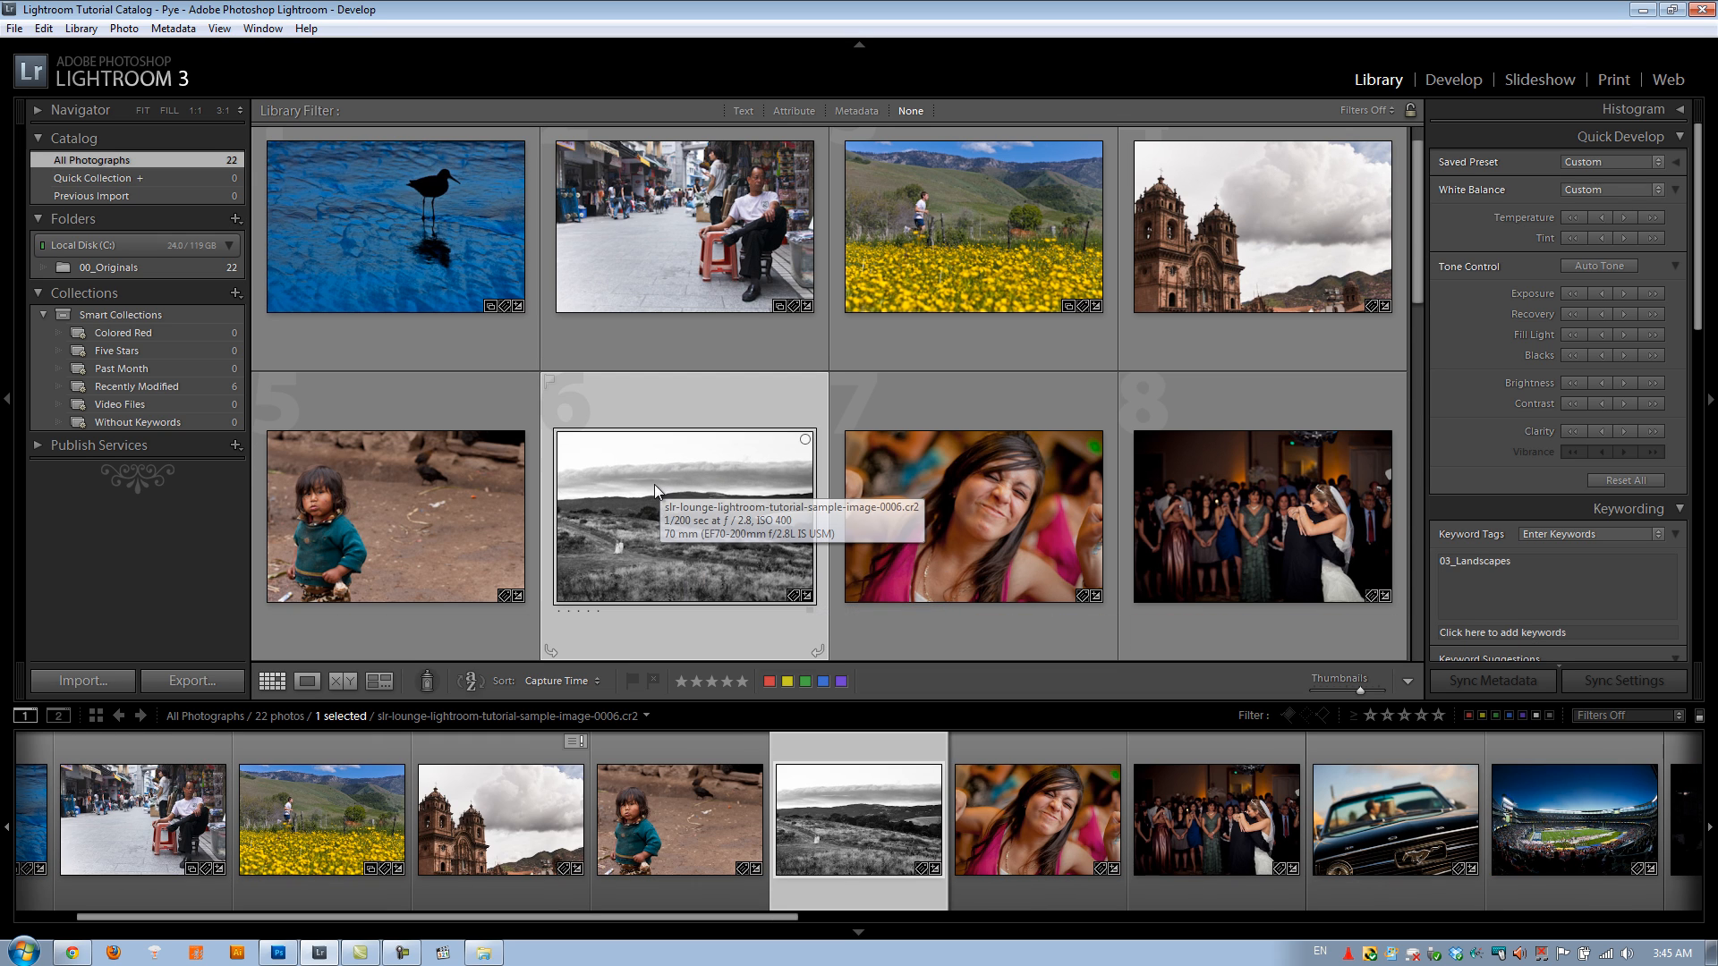
key(d)
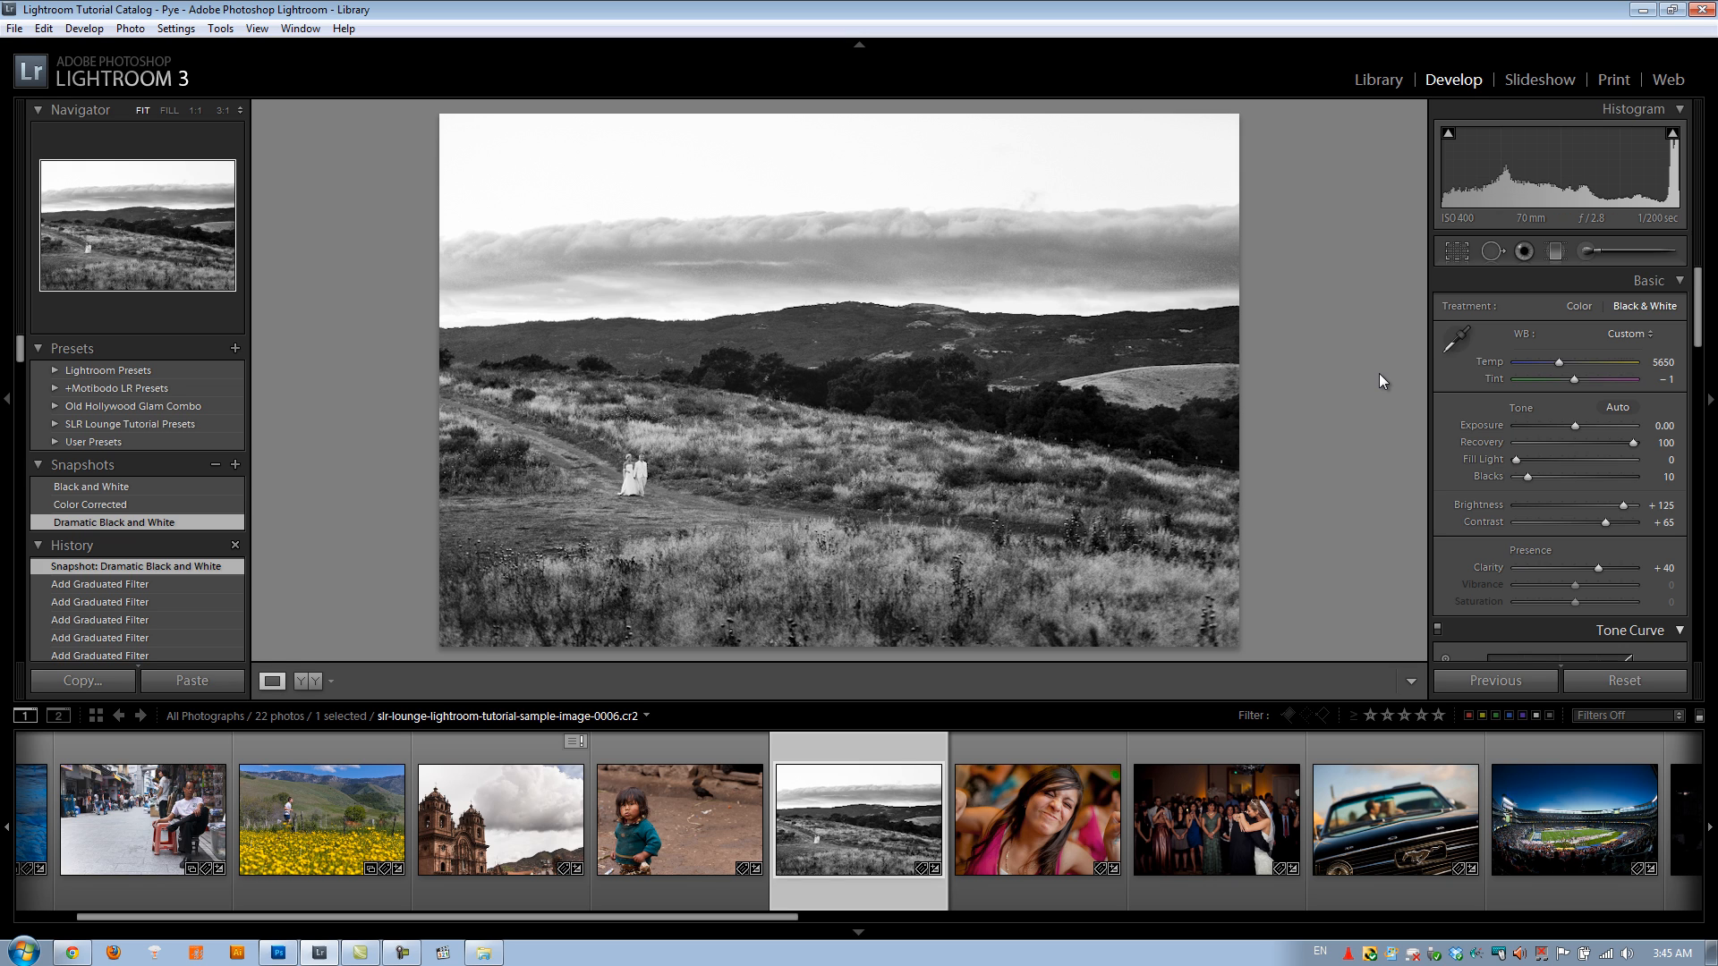
click(1544, 251)
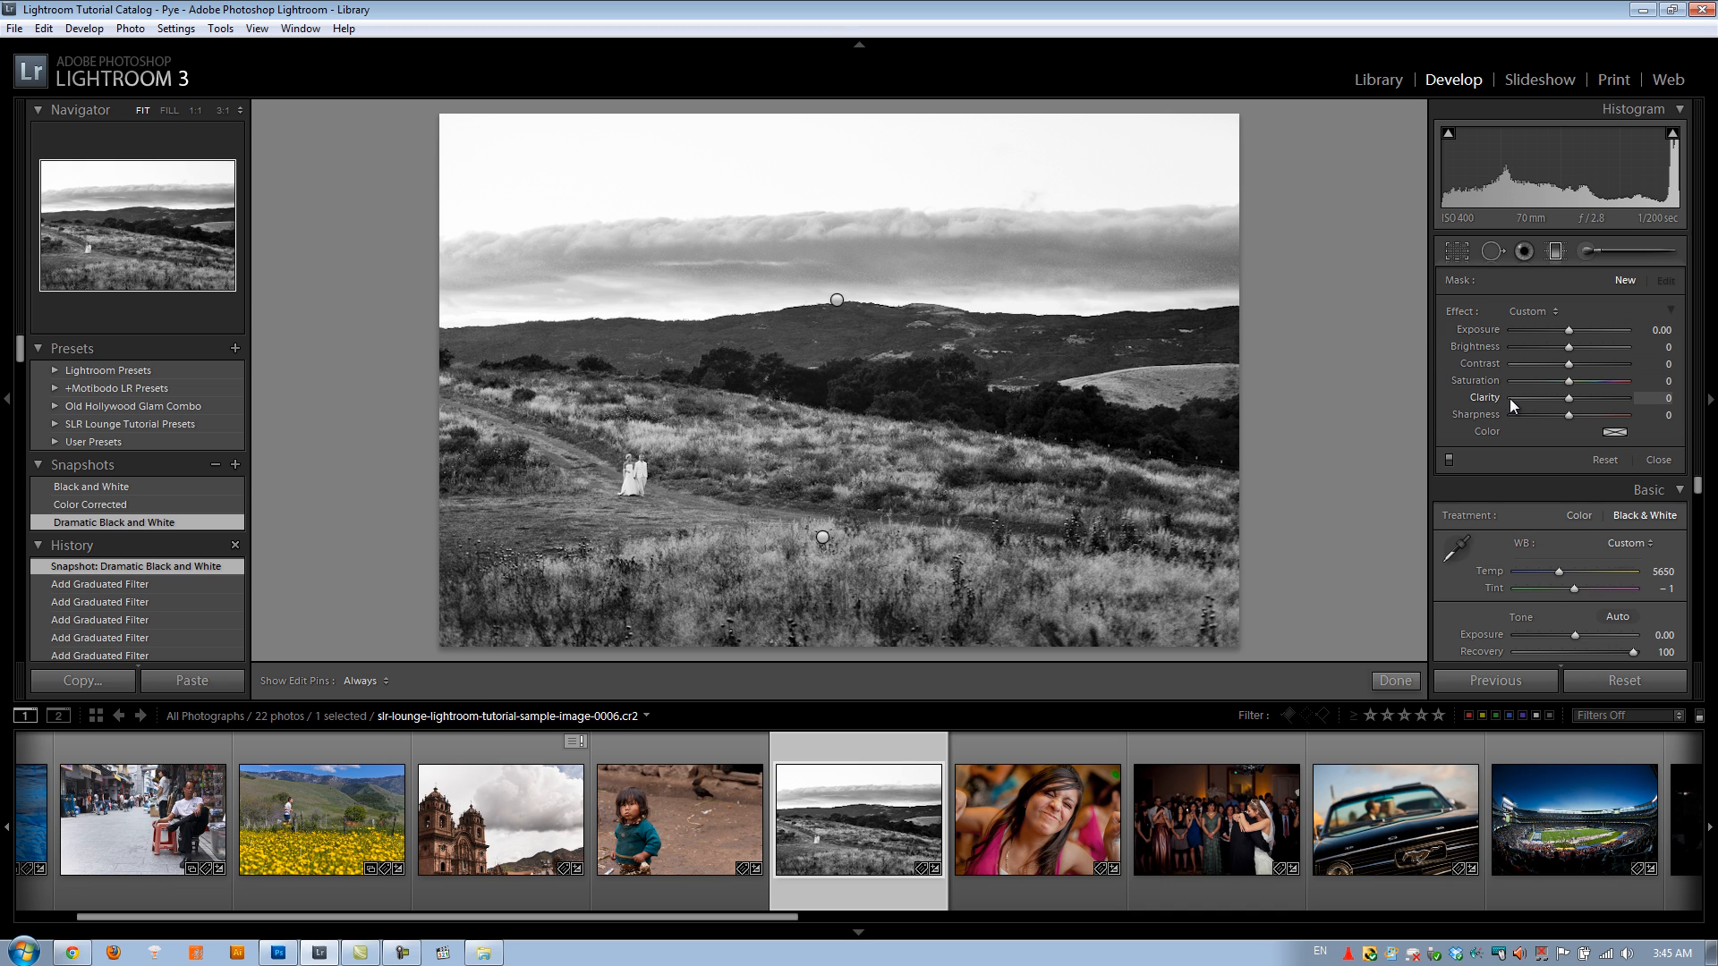
drag(1569, 397, 1447, 395)
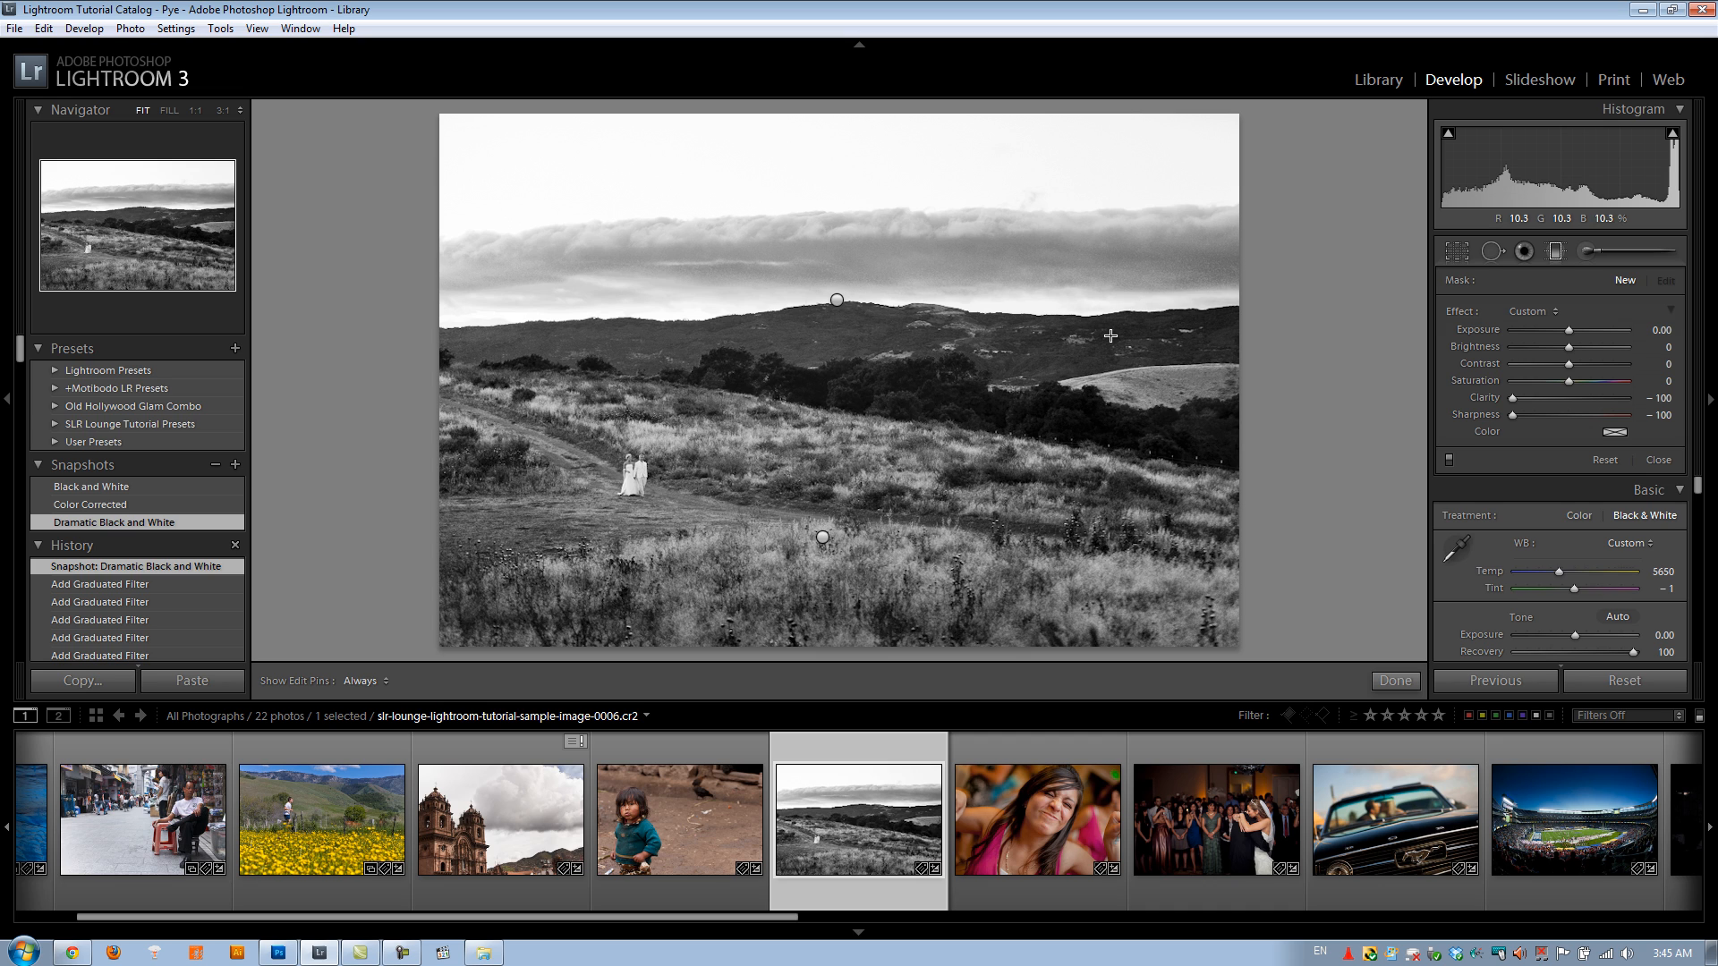
Save the current Graduated Filter settings as a new effect preset named "Tilt Shift".
click(1530, 316)
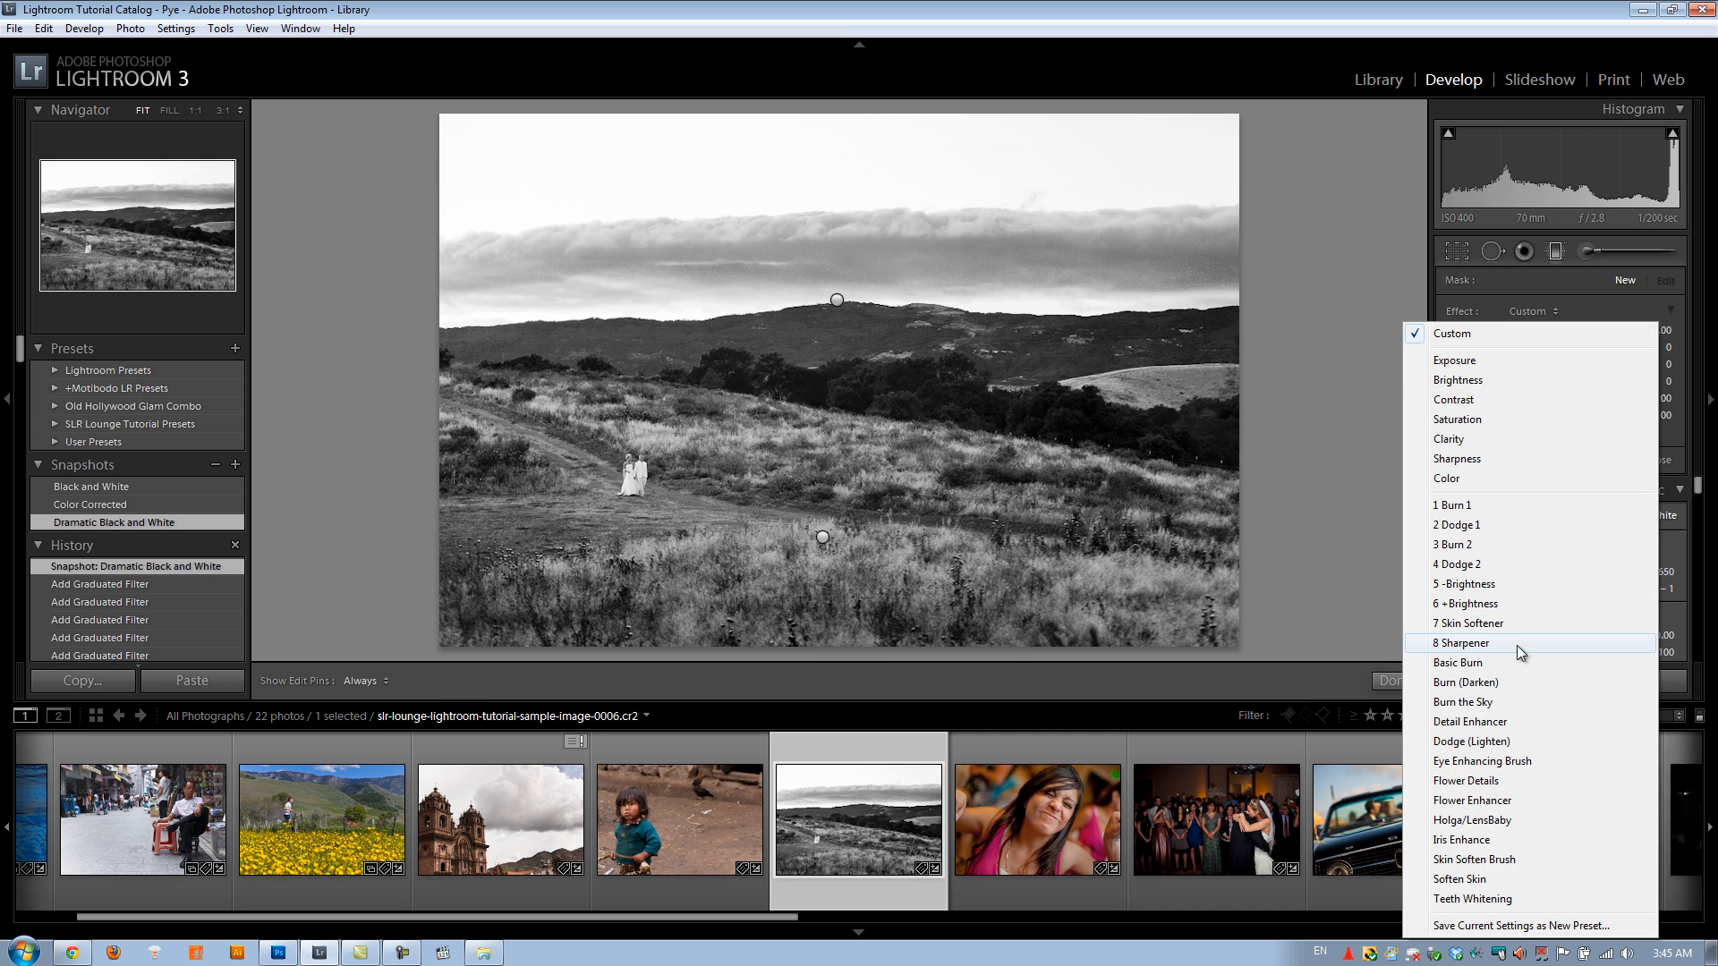
click(1472, 927)
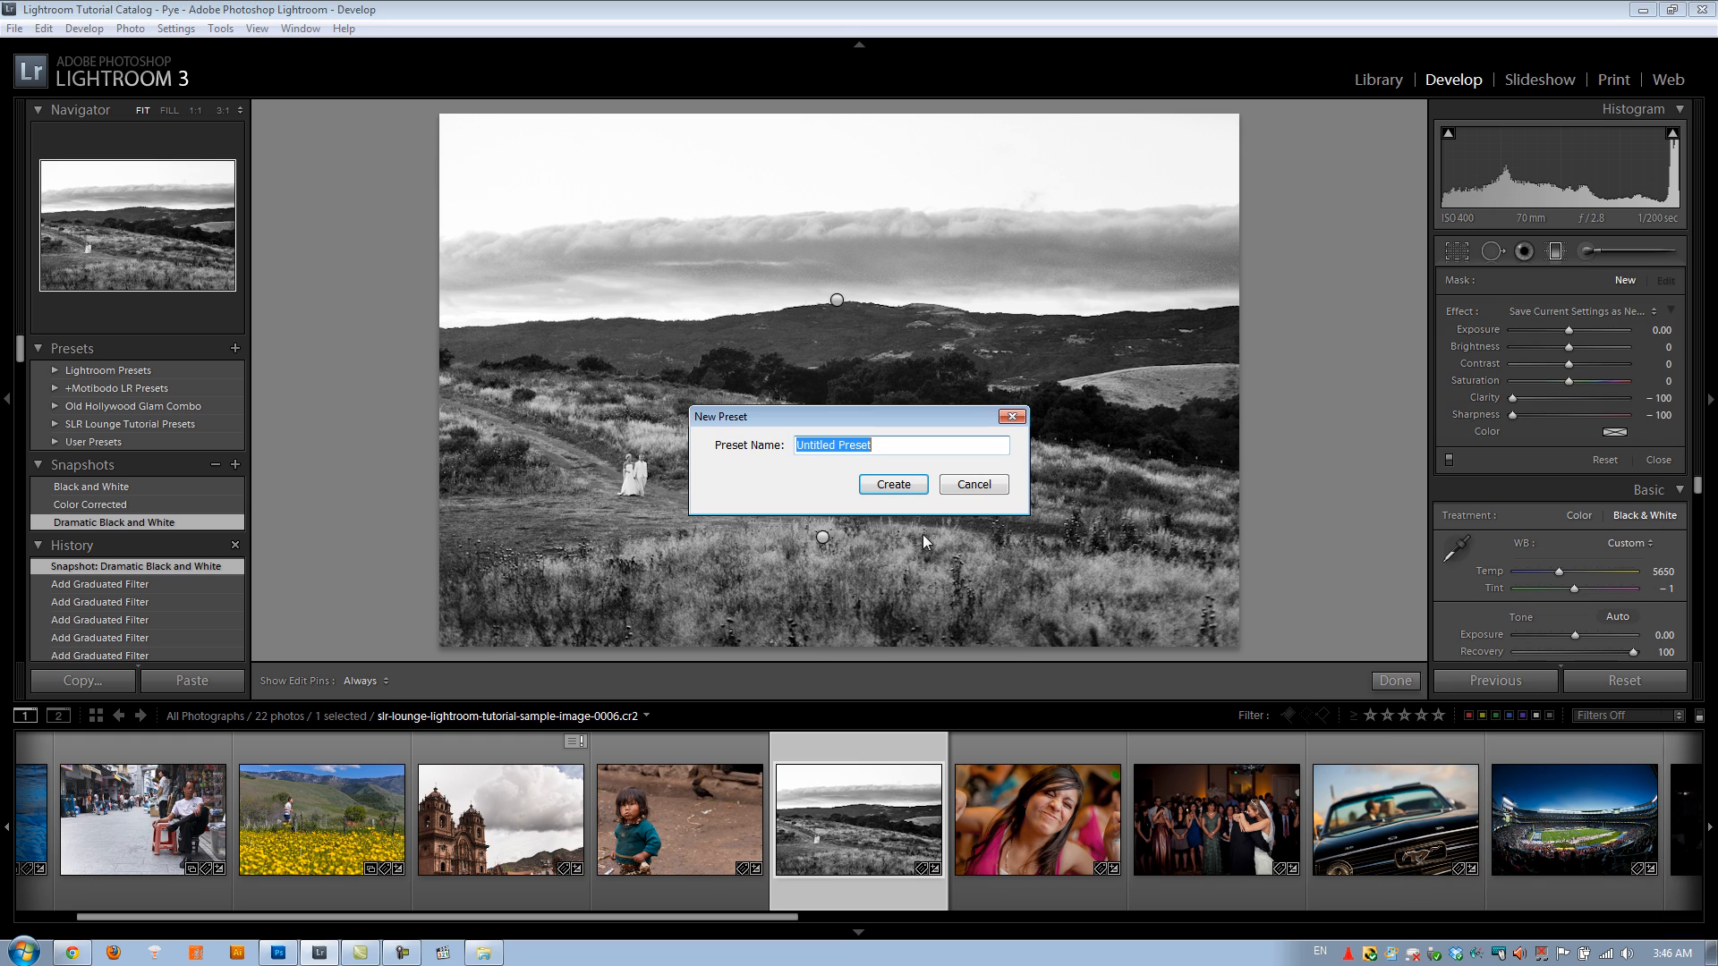
text(Tilt Shift)
key(Return)
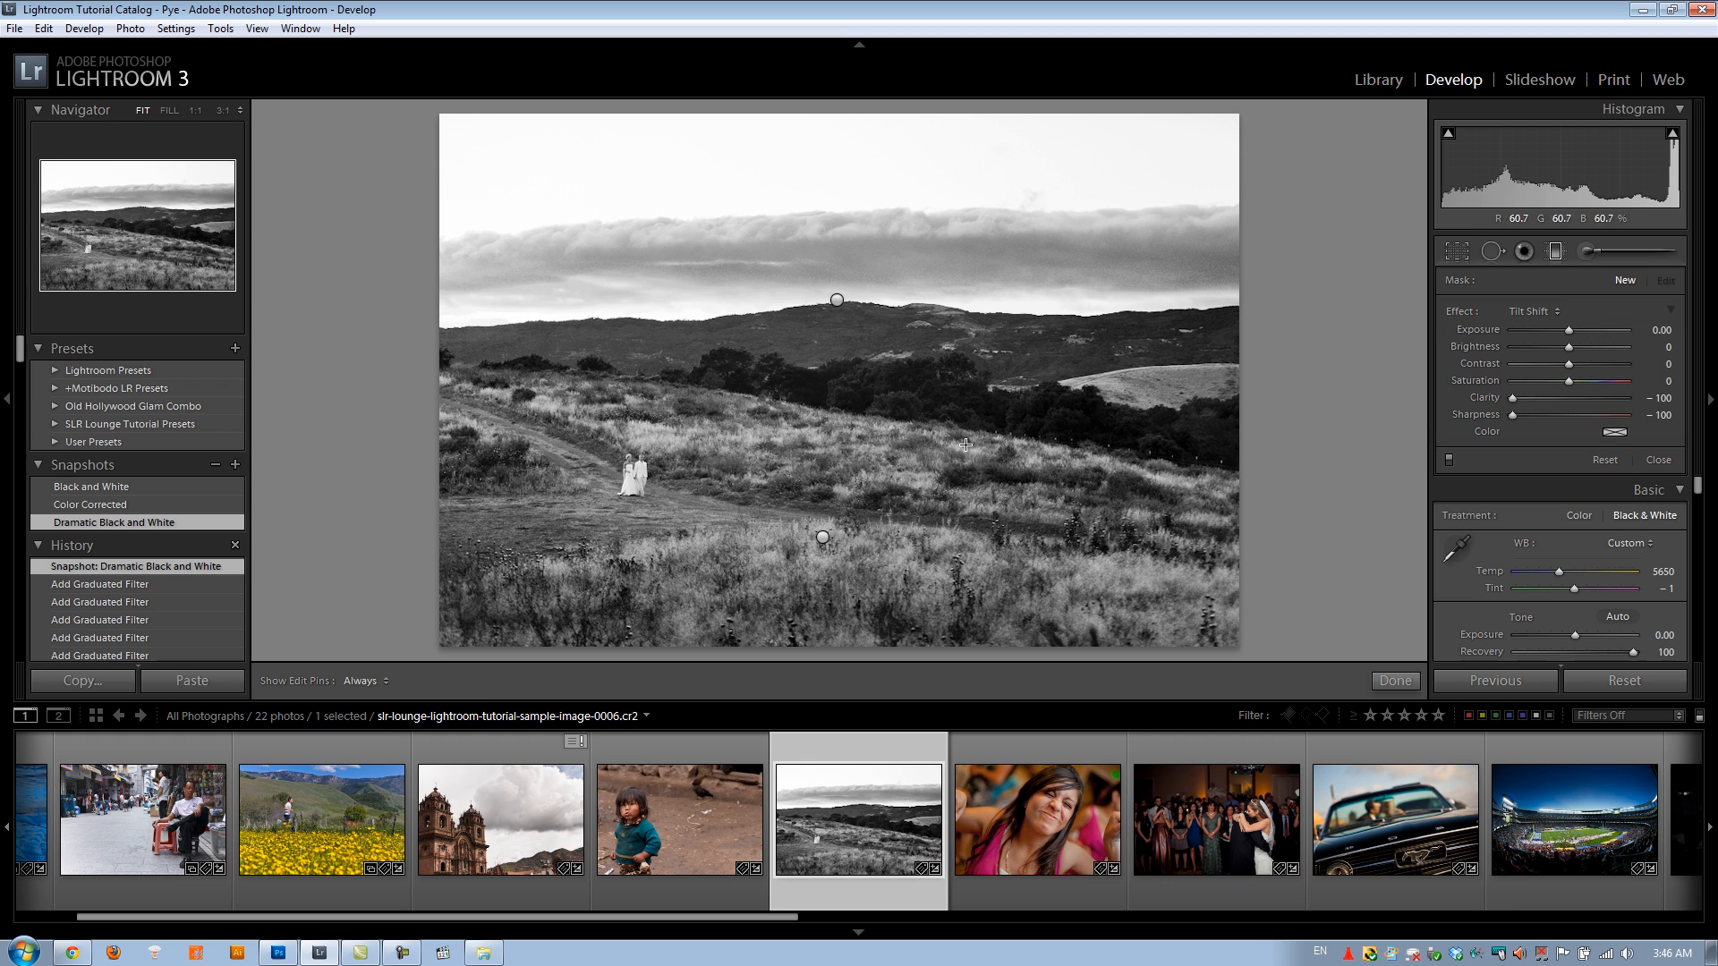
Add four overlapping diagonal graduated filters running from the photo's upper right toward the couple to blur the area right of them.
drag(1093, 430, 770, 590)
key(ctrl+z)
mouse_move(1065, 210)
mouse_down()
mouse_move(884, 343)
mouse_move(637, 453)
mouse_up()
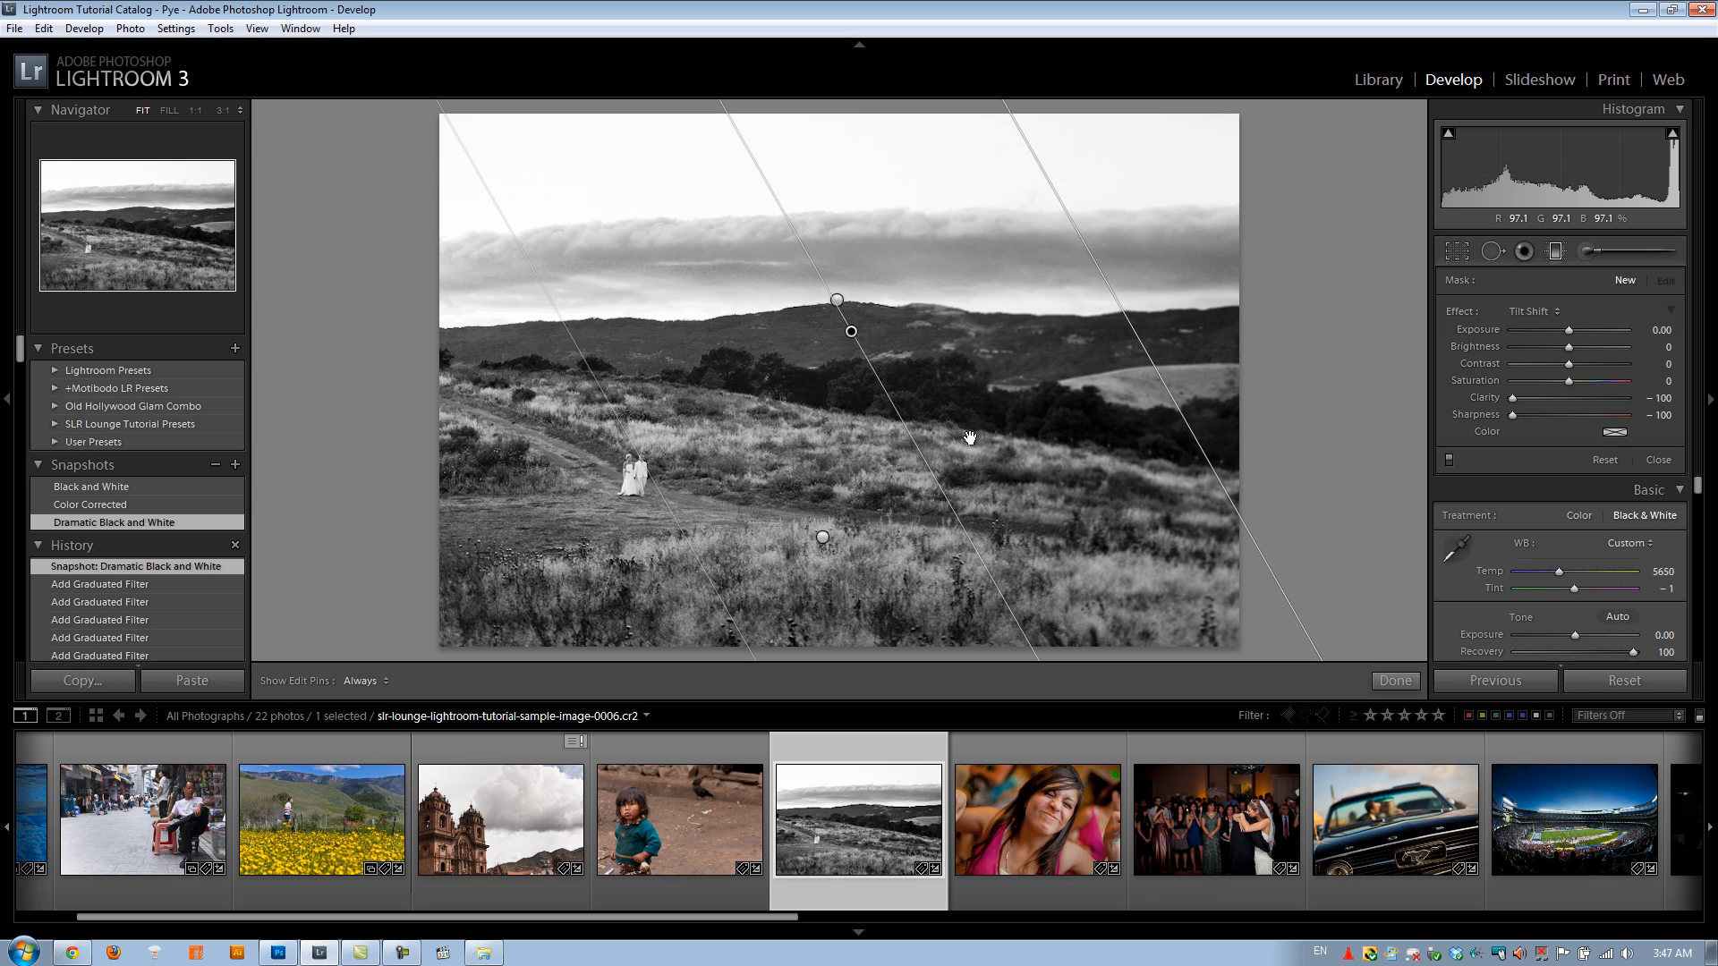
drag(637, 452, 637, 453)
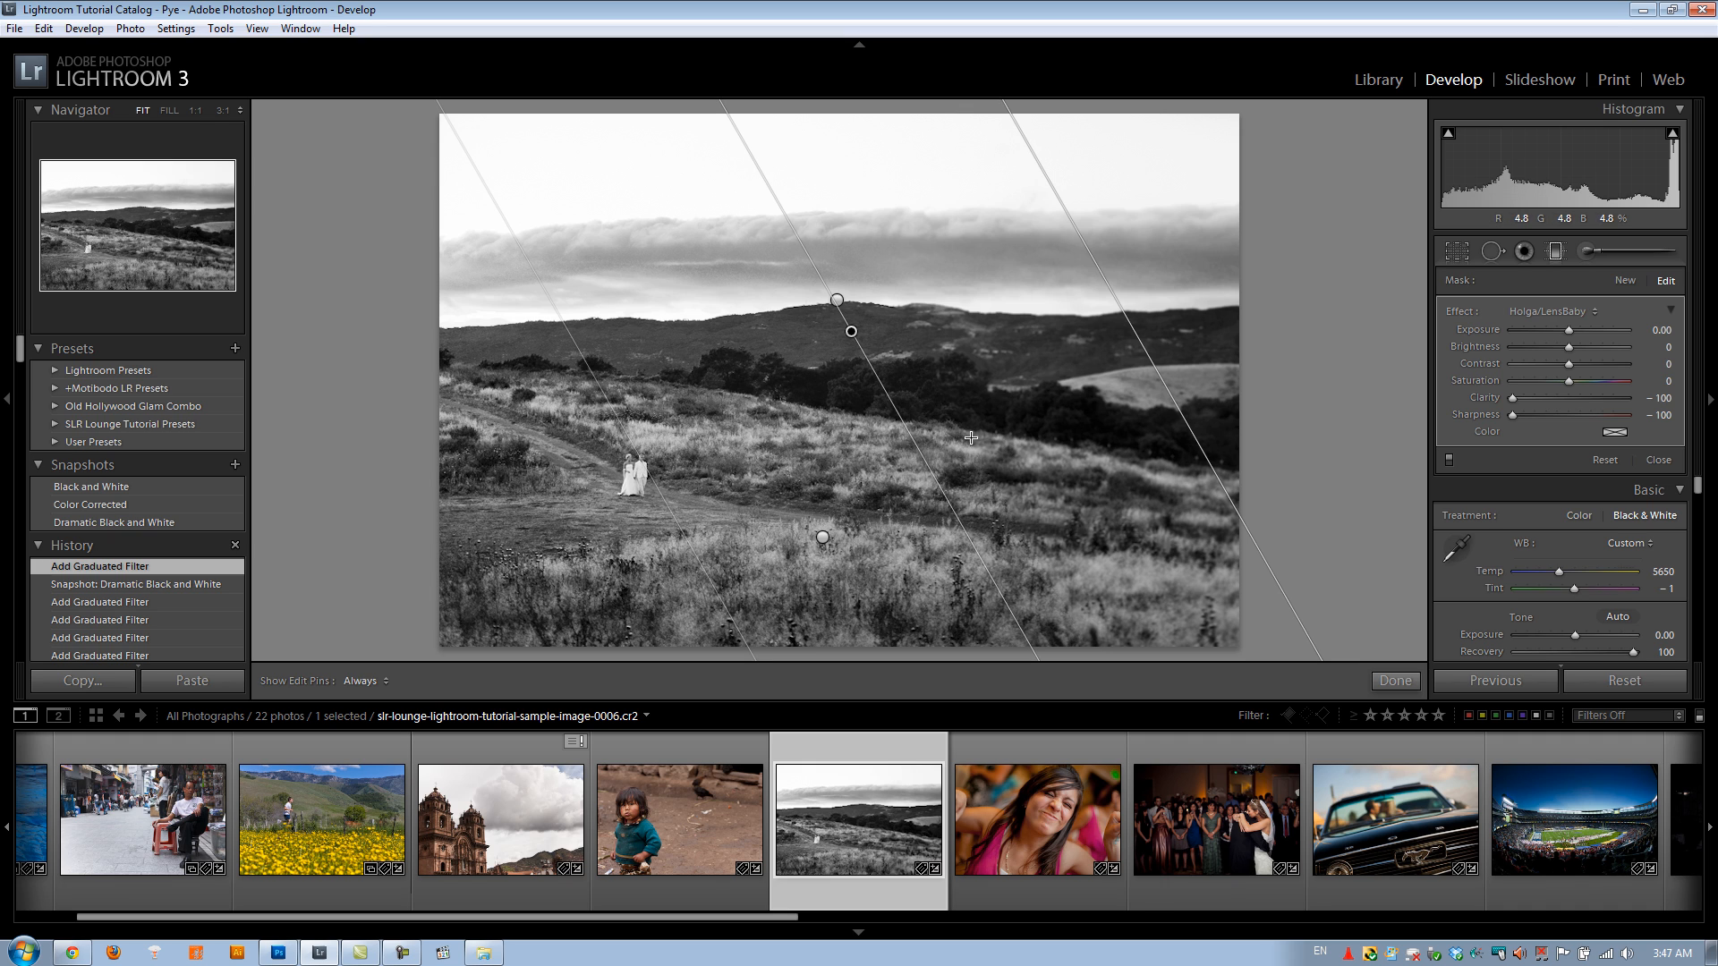
drag(840, 372, 671, 475)
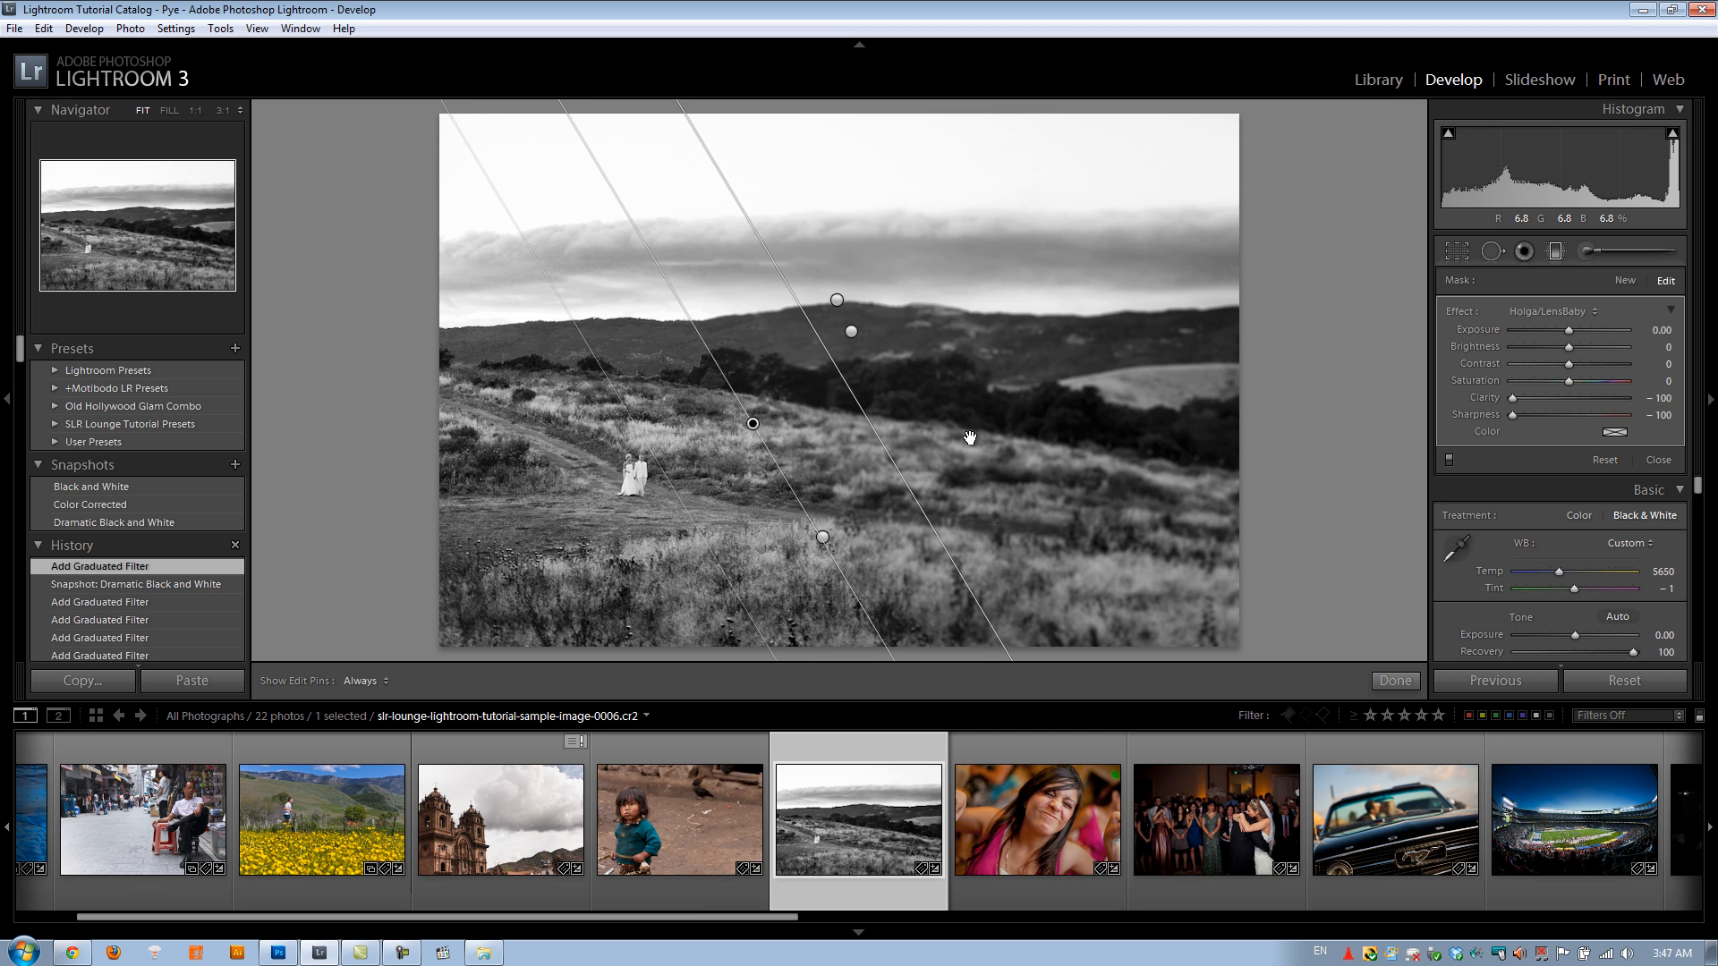
drag(969, 438, 971, 438)
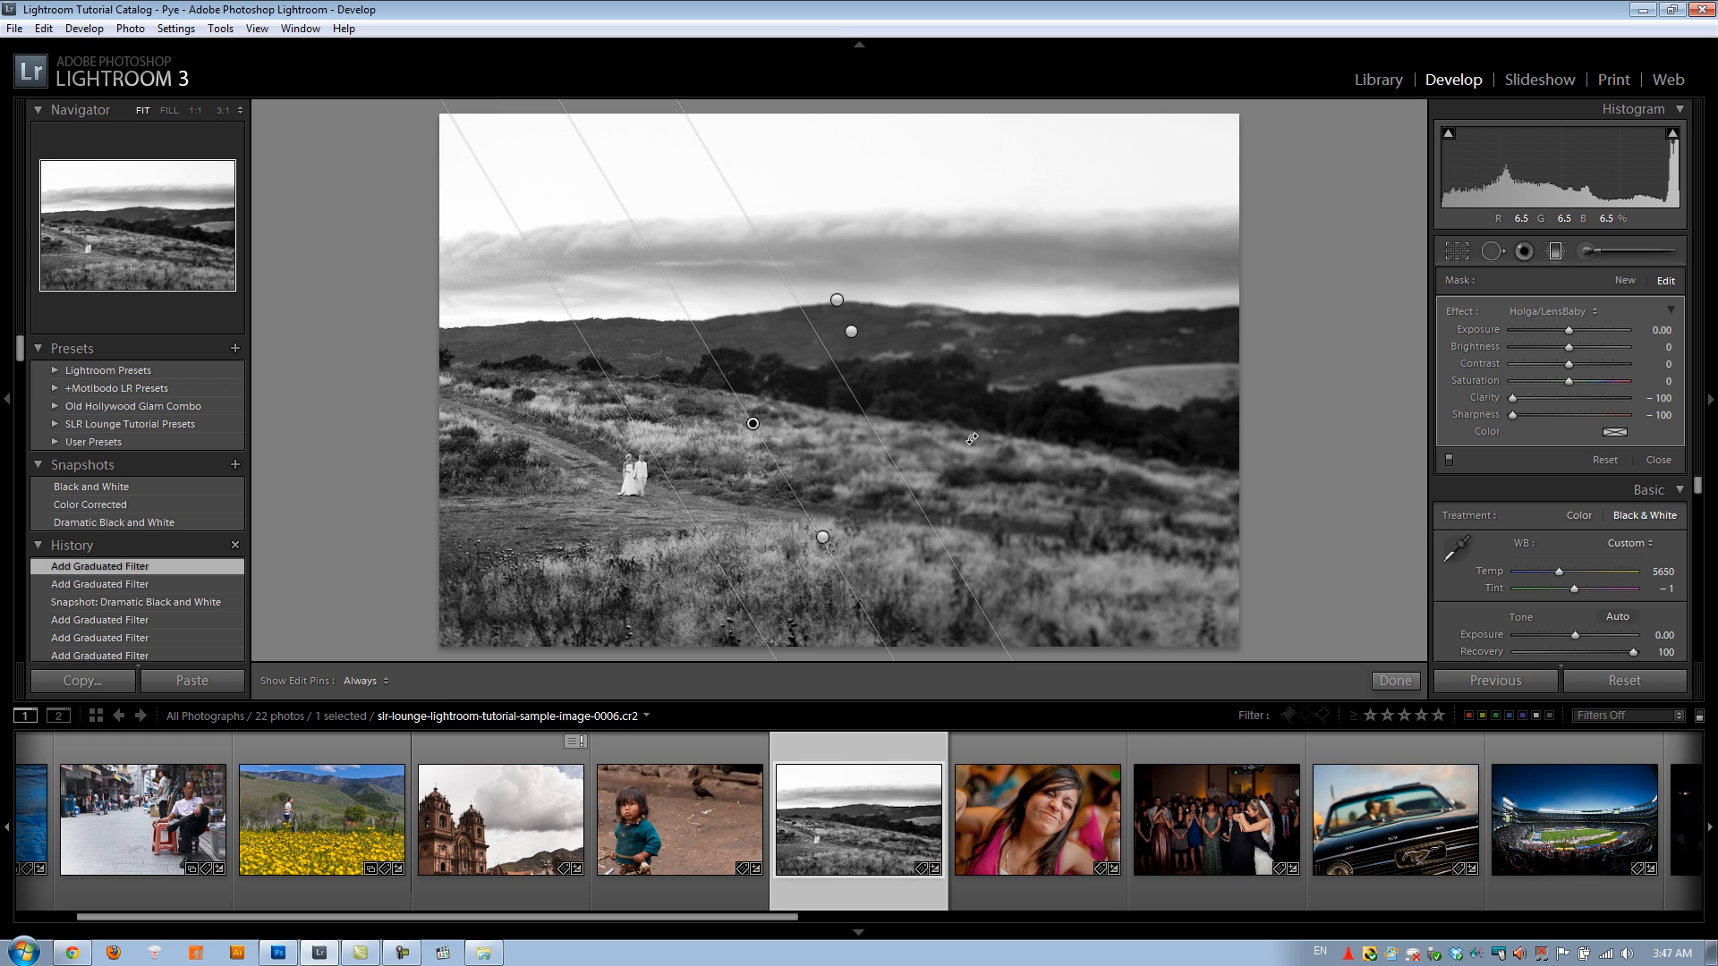
drag(727, 339, 610, 403)
drag(690, 461, 645, 486)
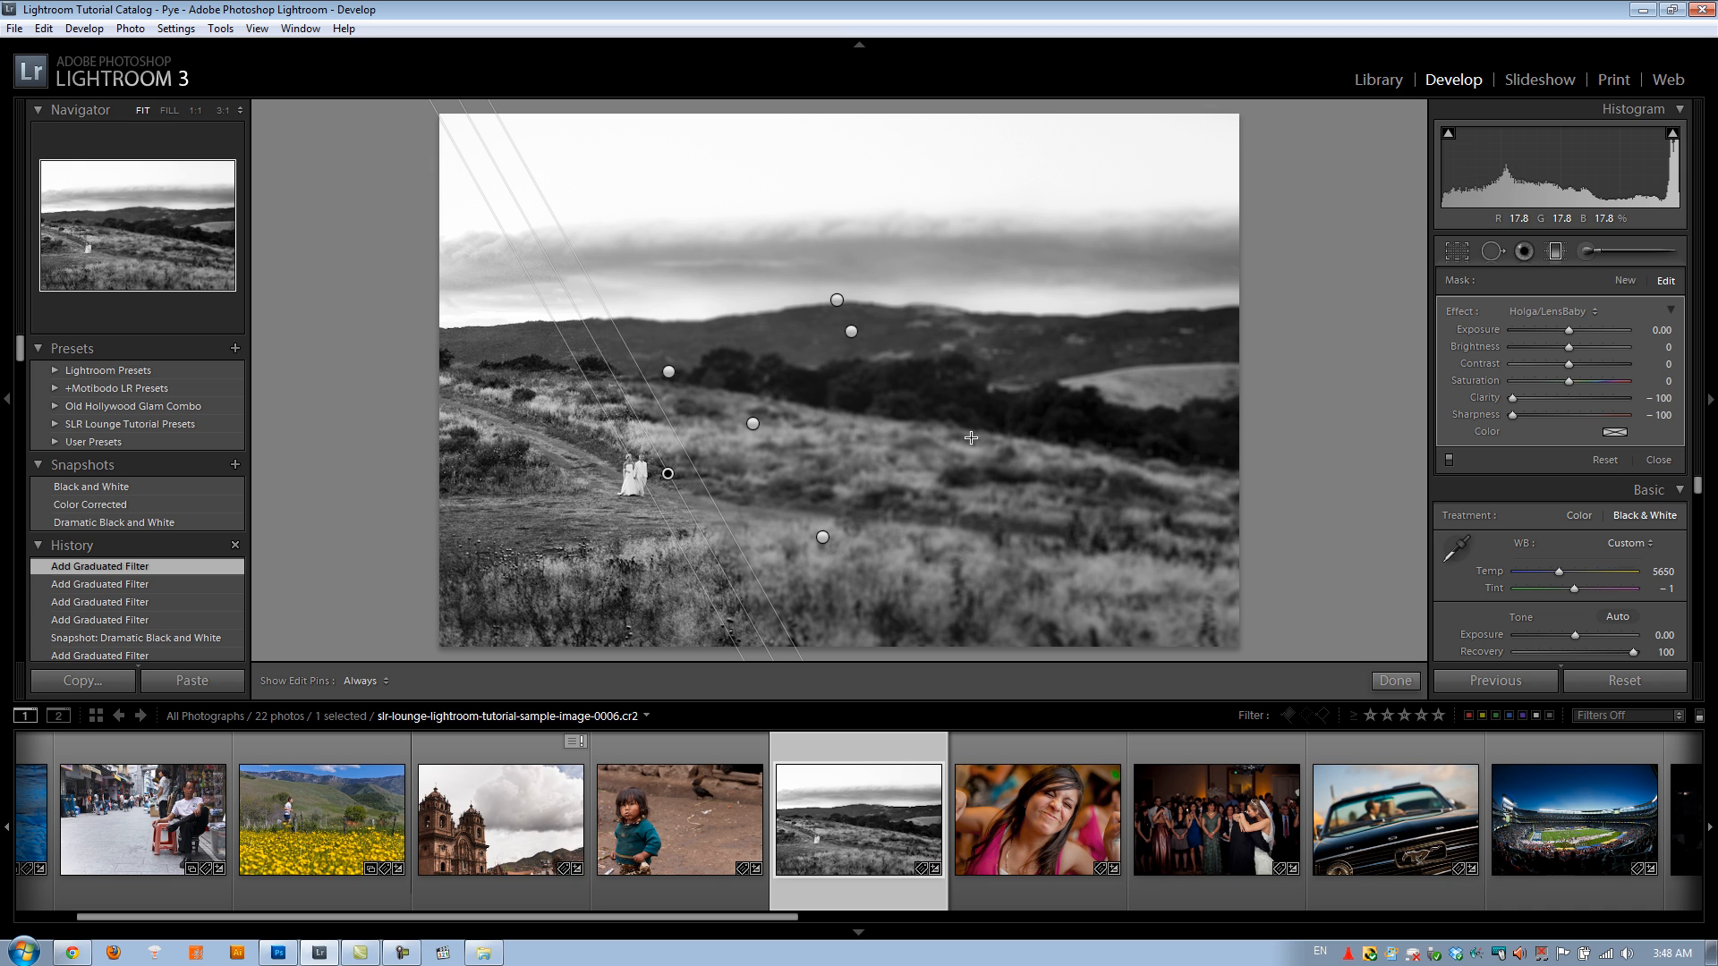
Add three diagonal graduated filters from the photo's lower left up to the couple, and check the couple's sharpness at 1:1.
mouse_move(495, 565)
mouse_down()
mouse_move(649, 490)
mouse_move(650, 468)
mouse_up()
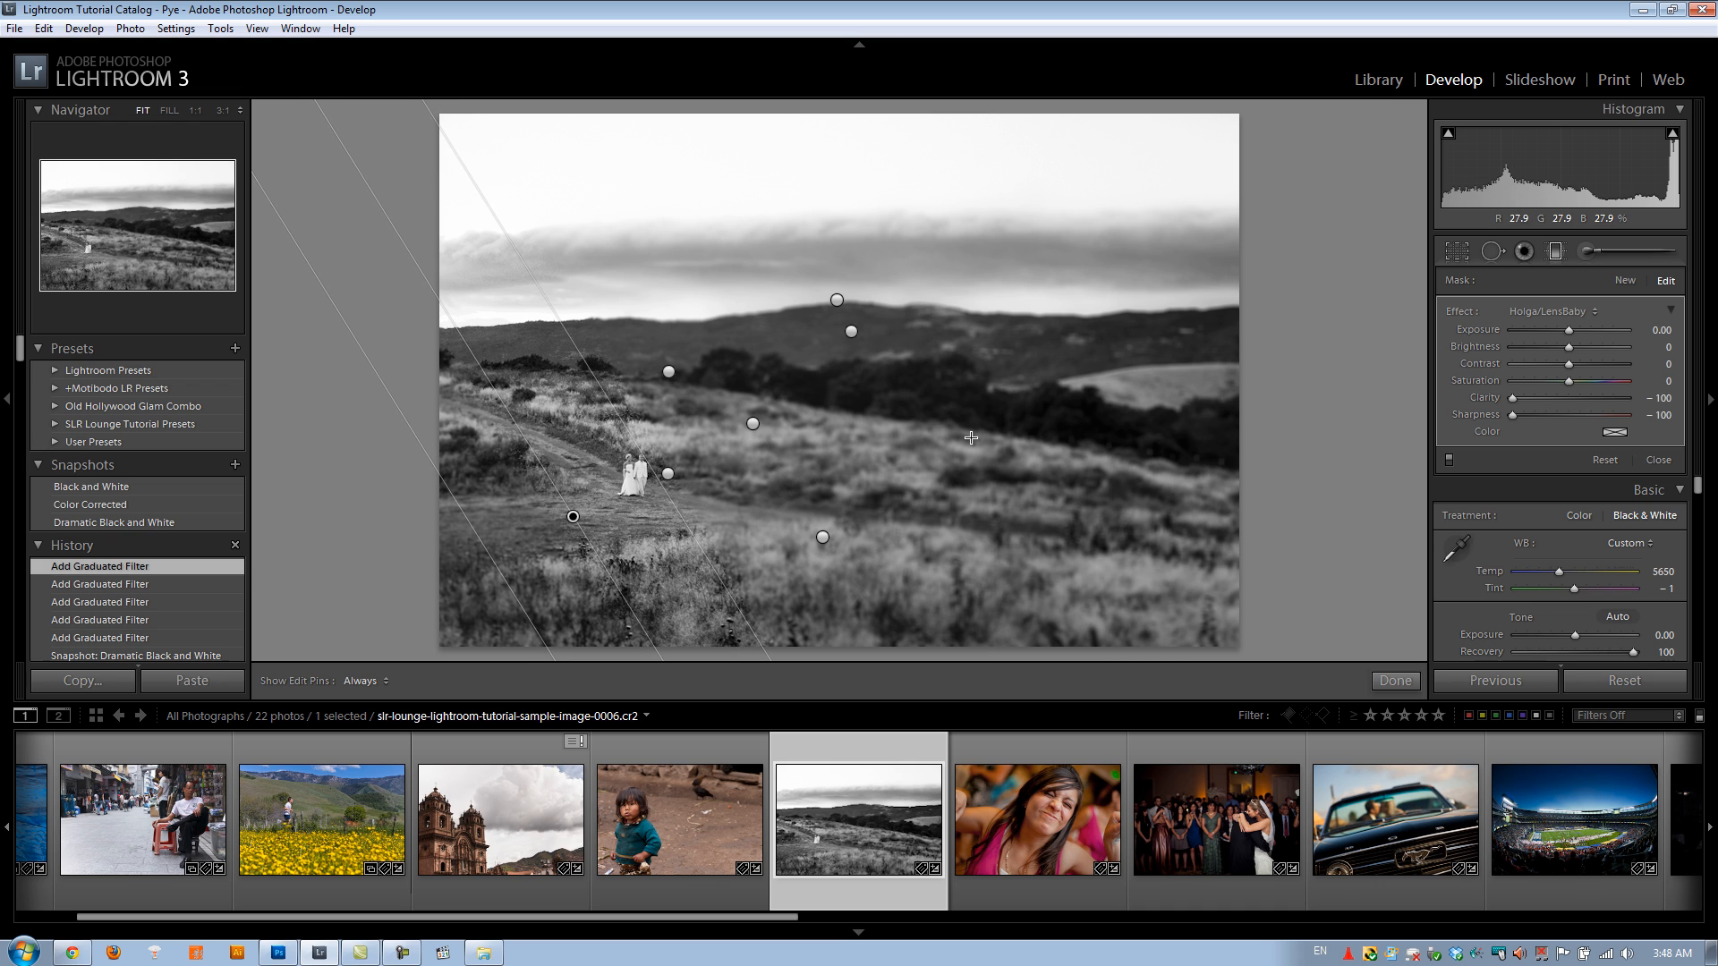
drag(551, 564, 659, 498)
drag(549, 496, 612, 450)
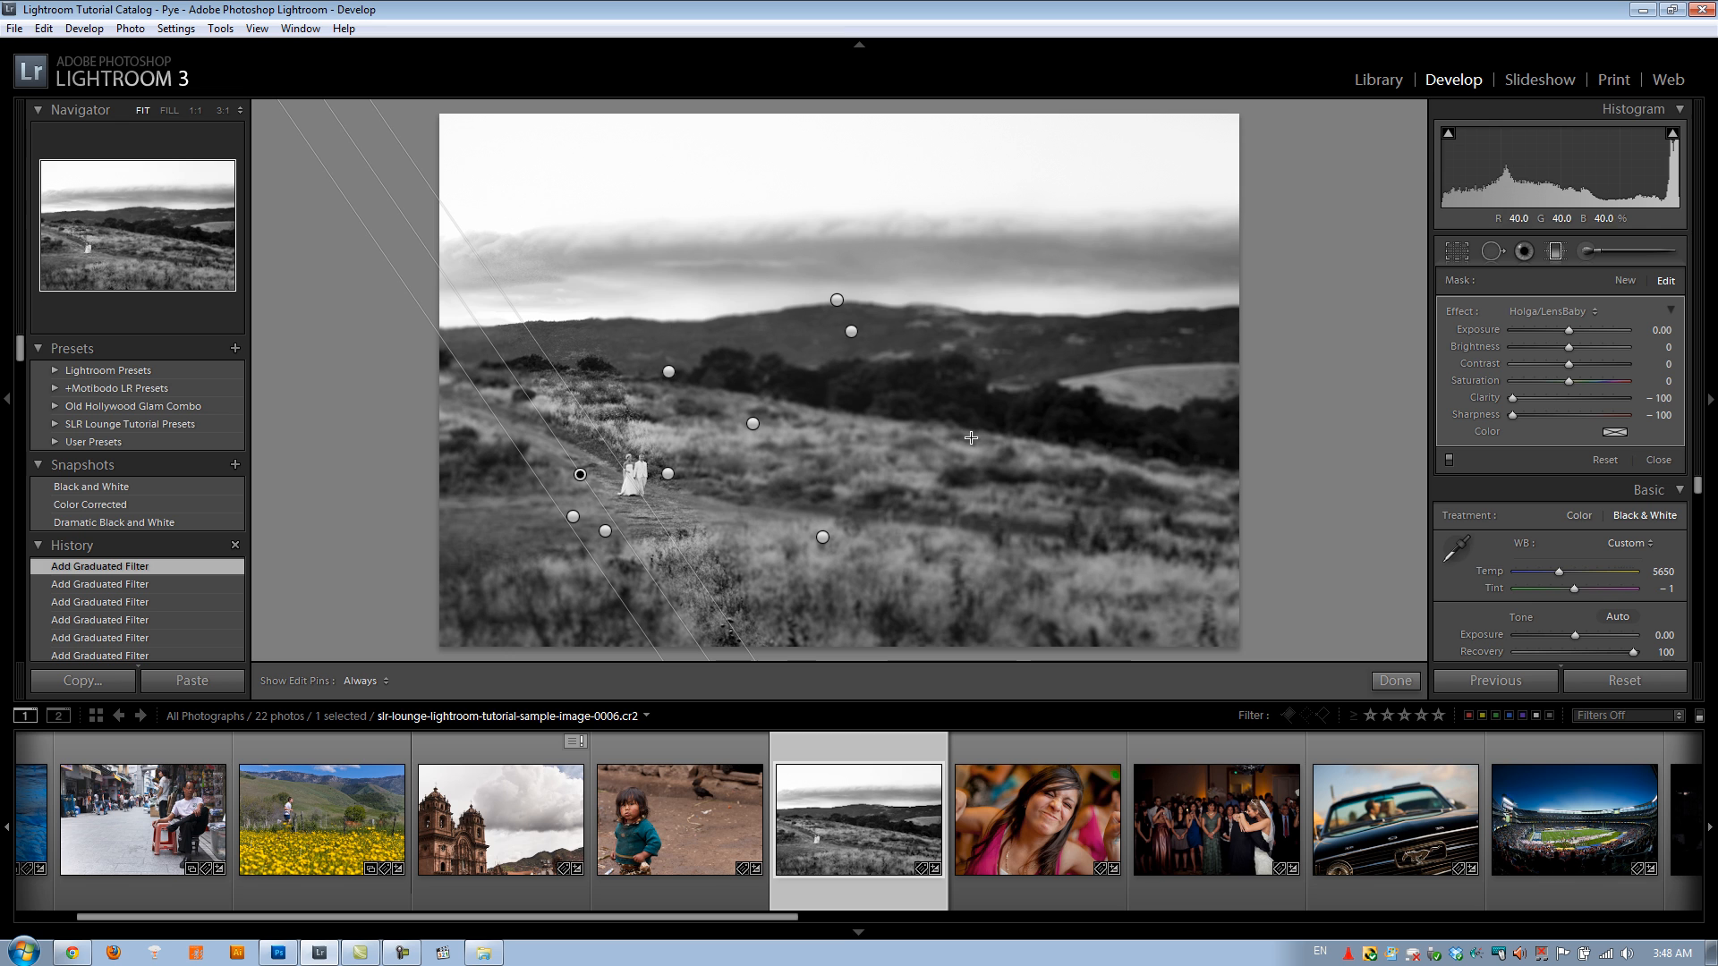
key(z)
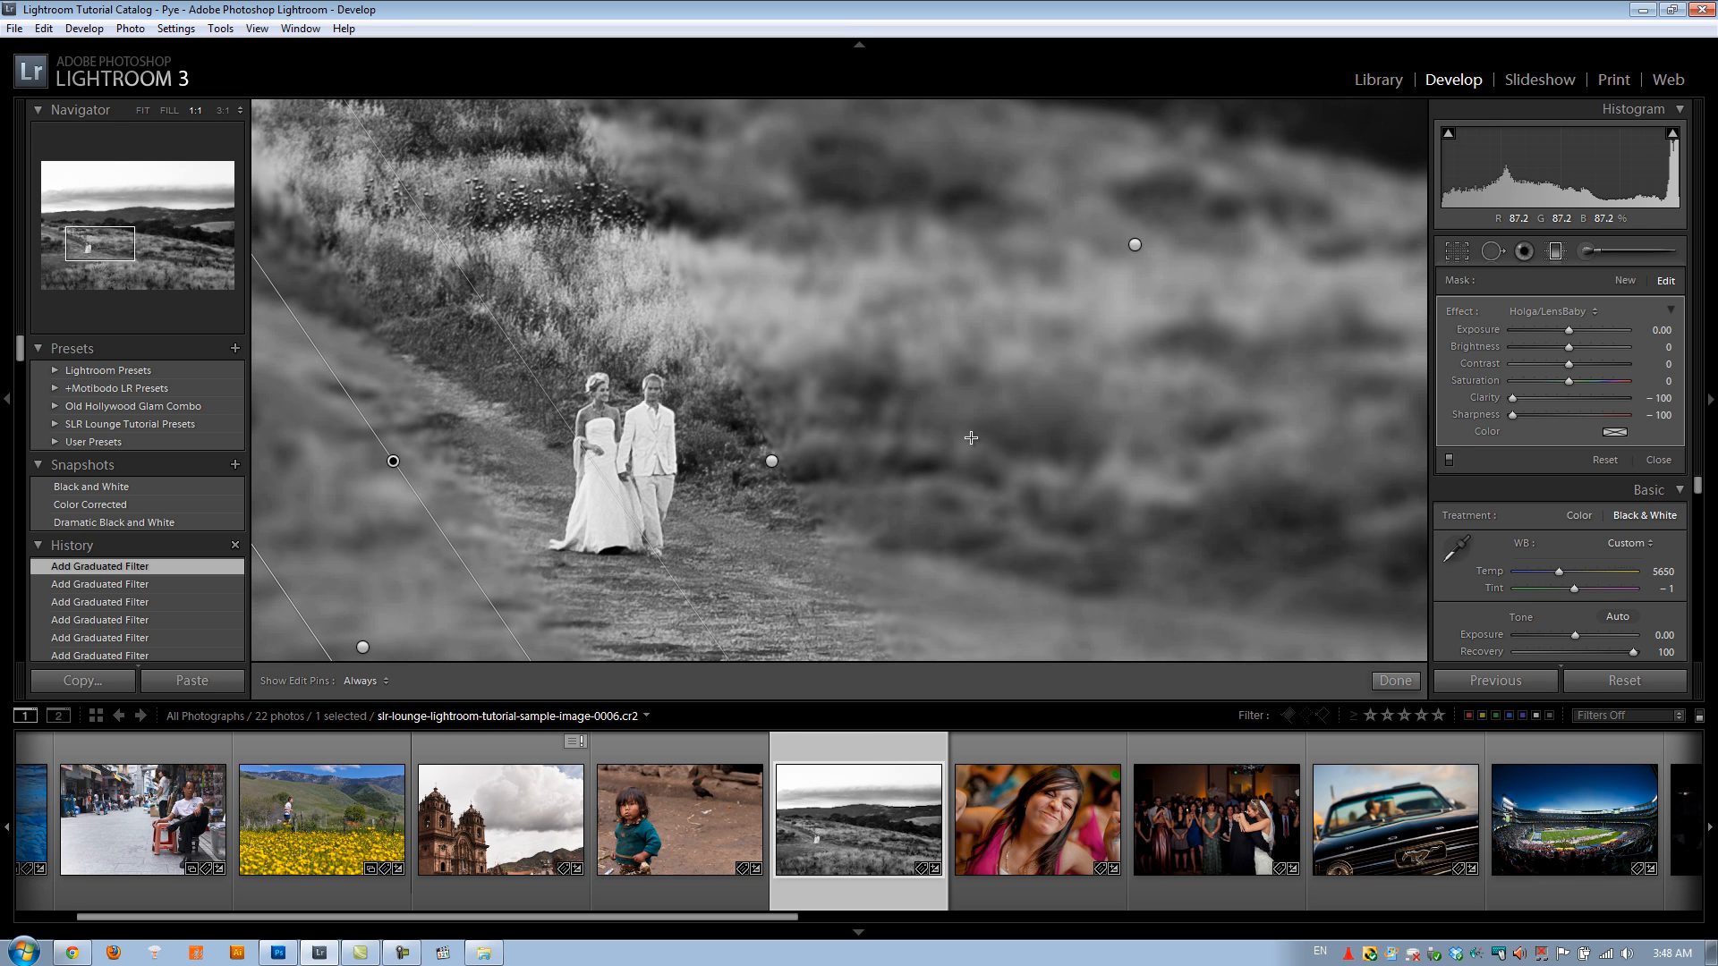
key(z)
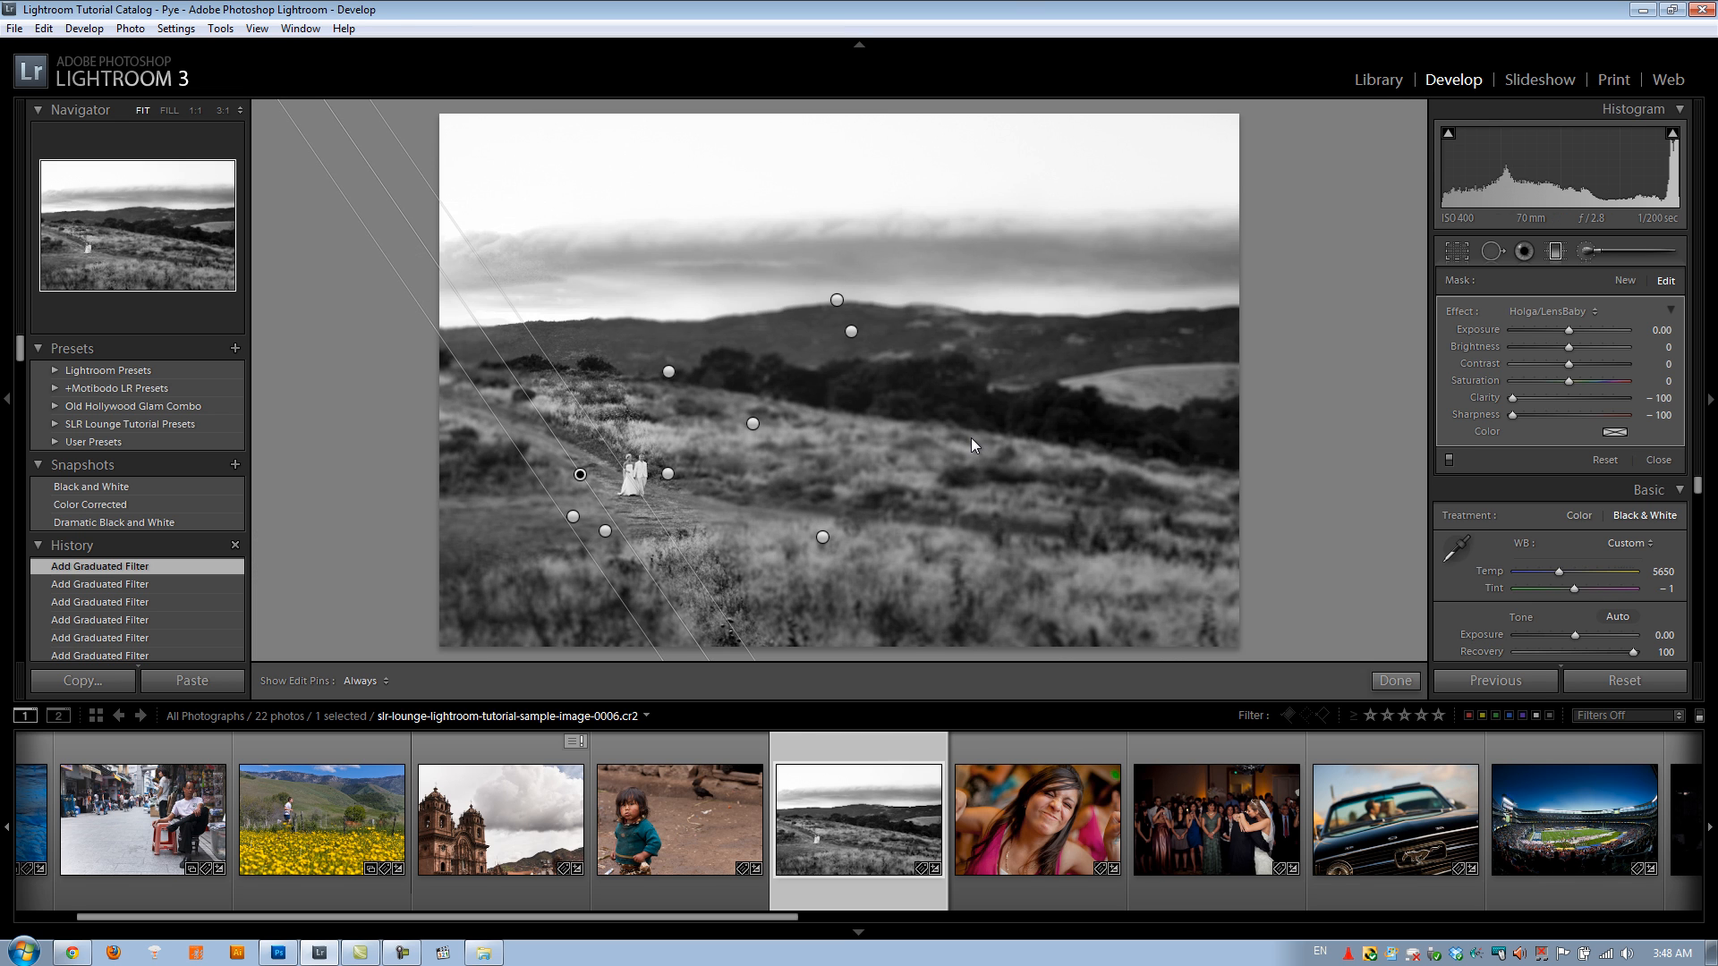
Close the Graduated Filter and save the edited photo as a snapshot named "Tilt Shift".
key(m)
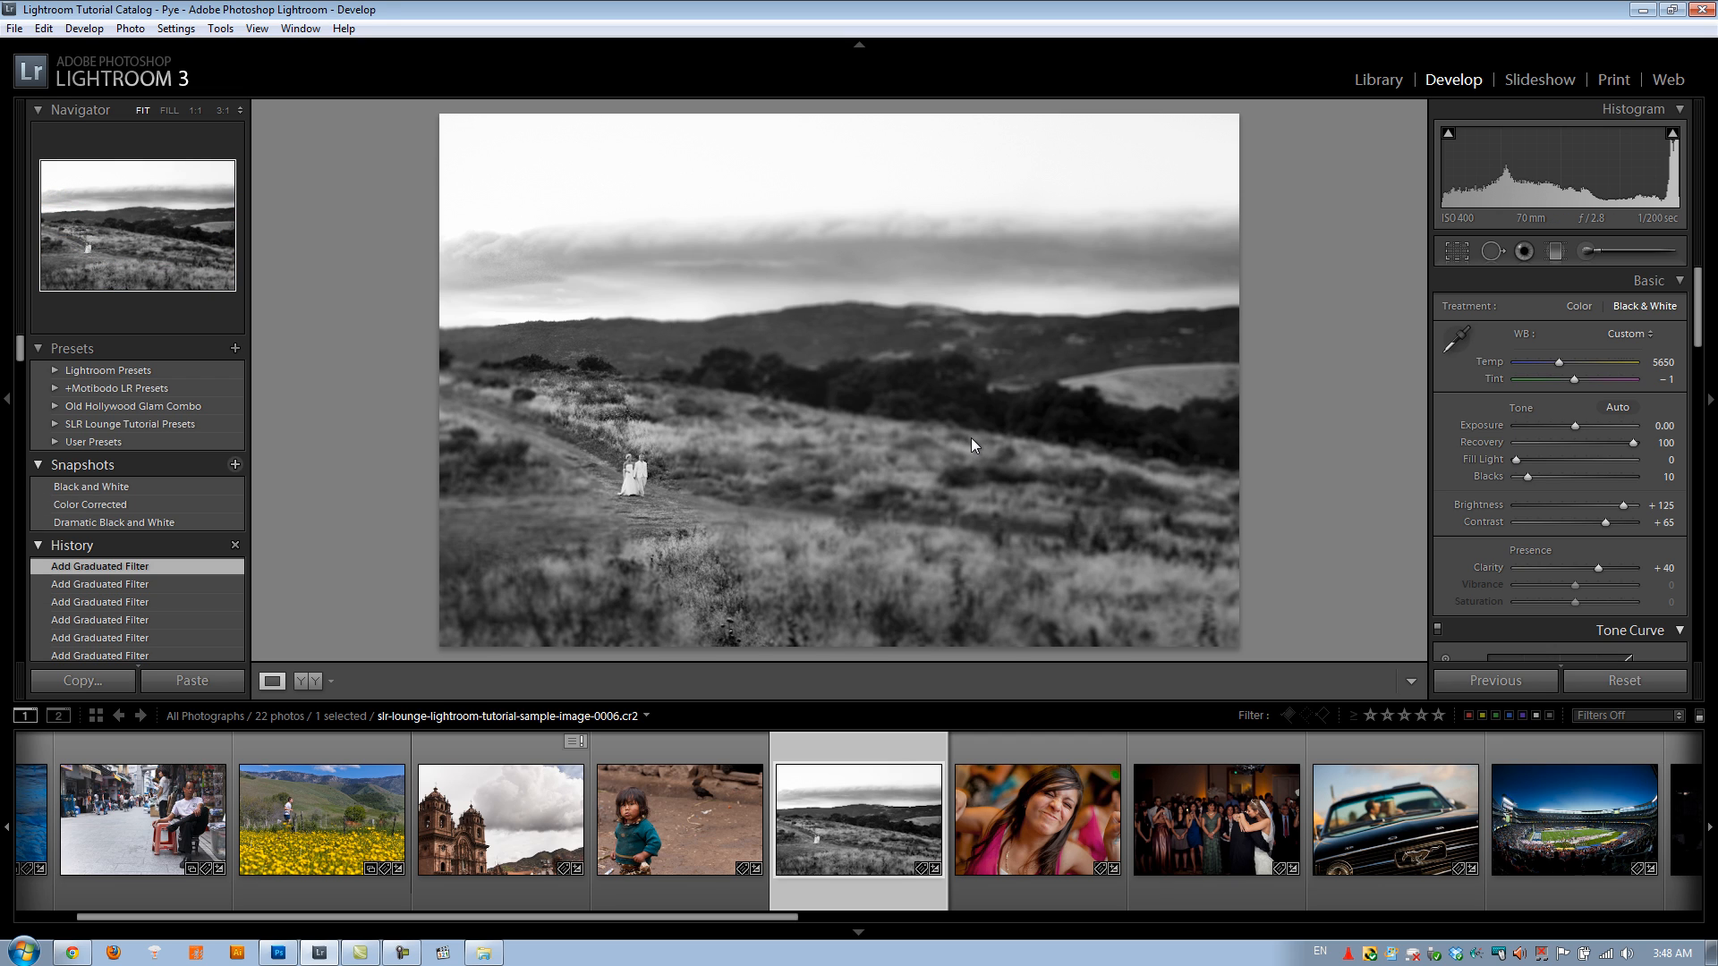
click(234, 465)
text(Tilt Shif)
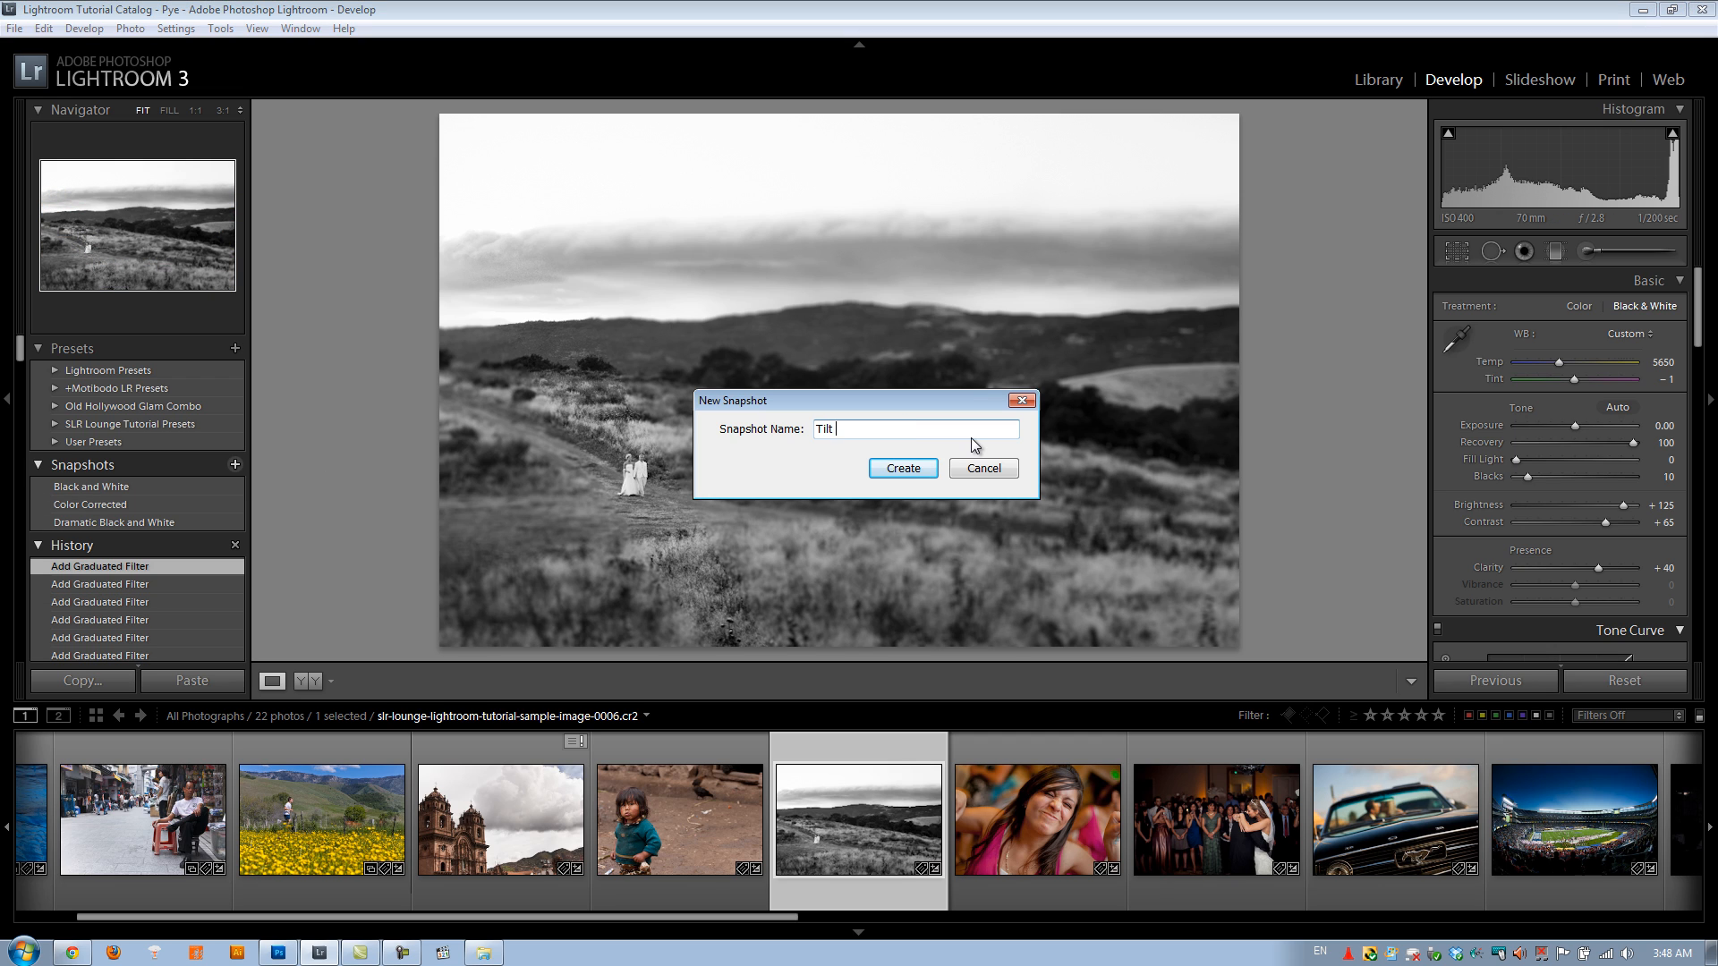
text(t)
key(Return)
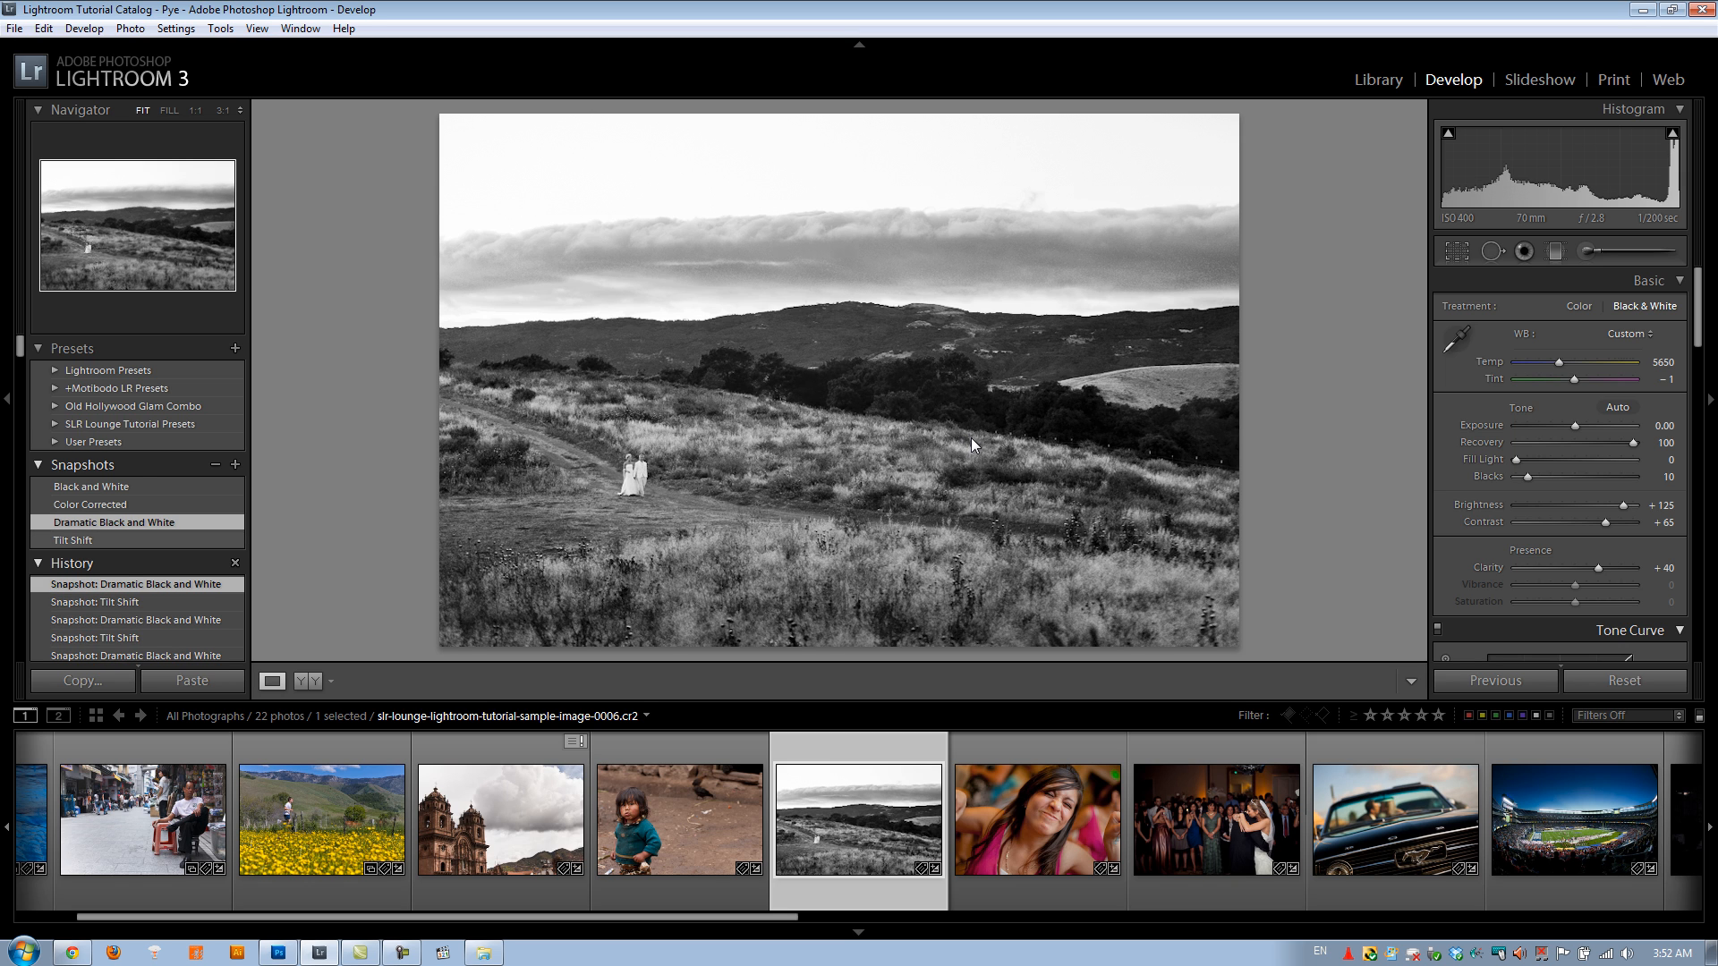
Compare the photo before and after the blur by switching between the Dramatic Black and White and Tilt Shift versions.
key(ctrl+z)
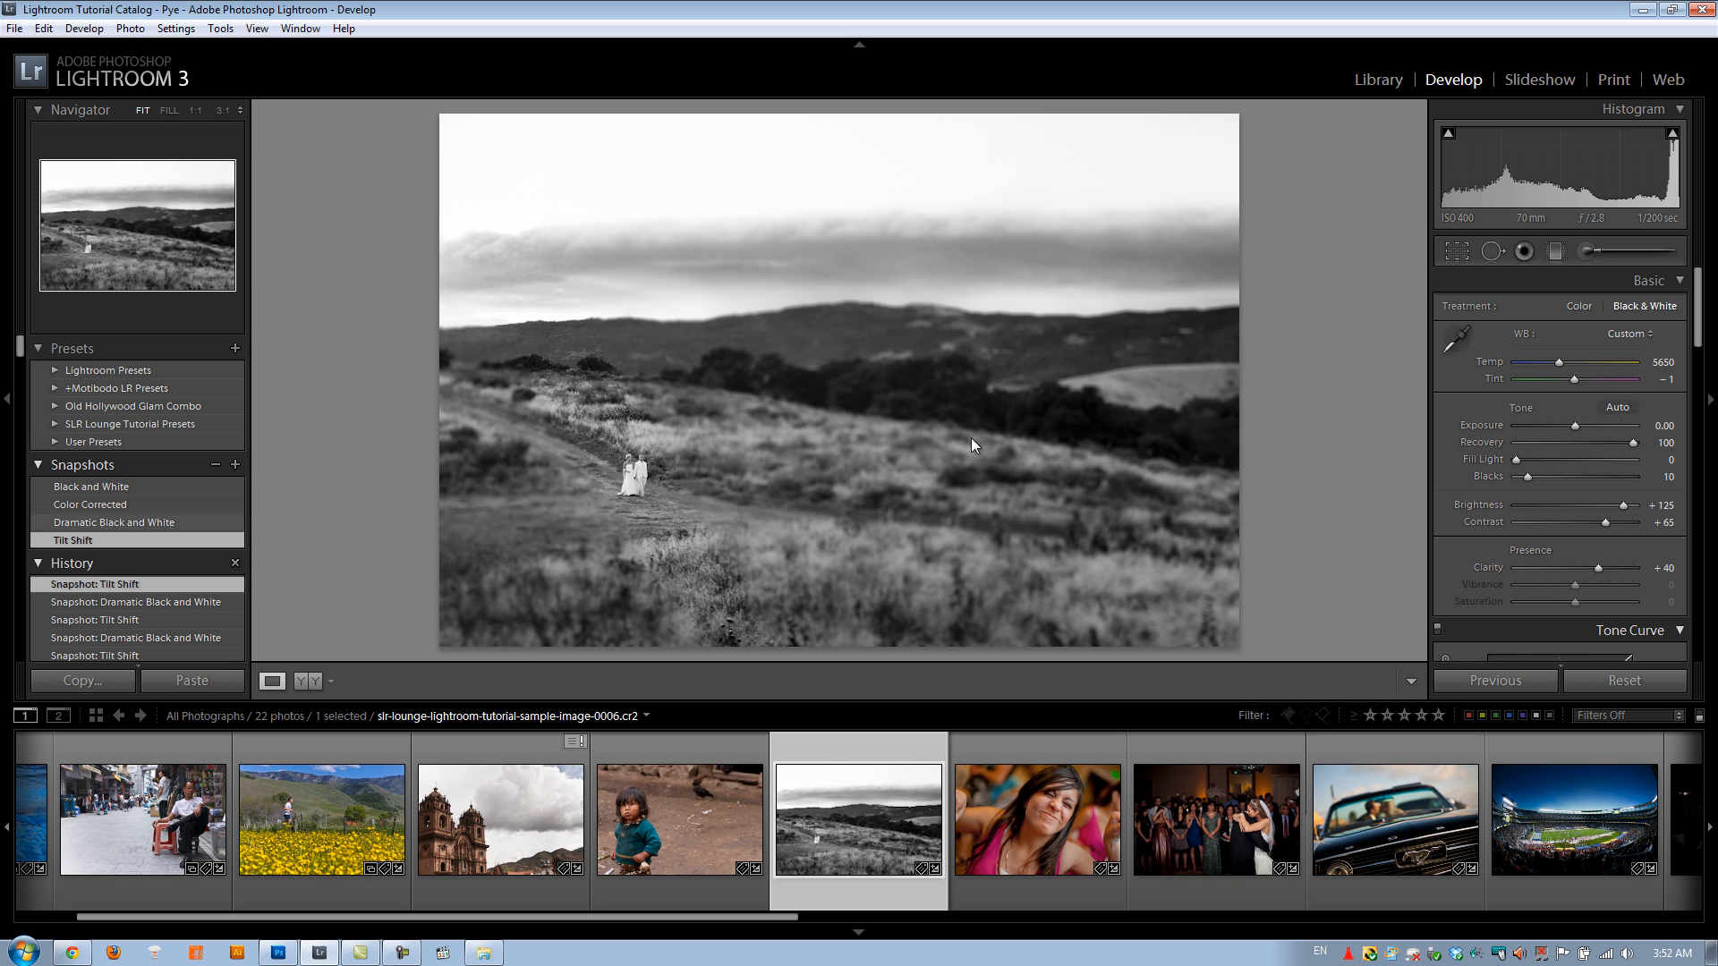
key(ctrl+z)
key(ctrl+z)
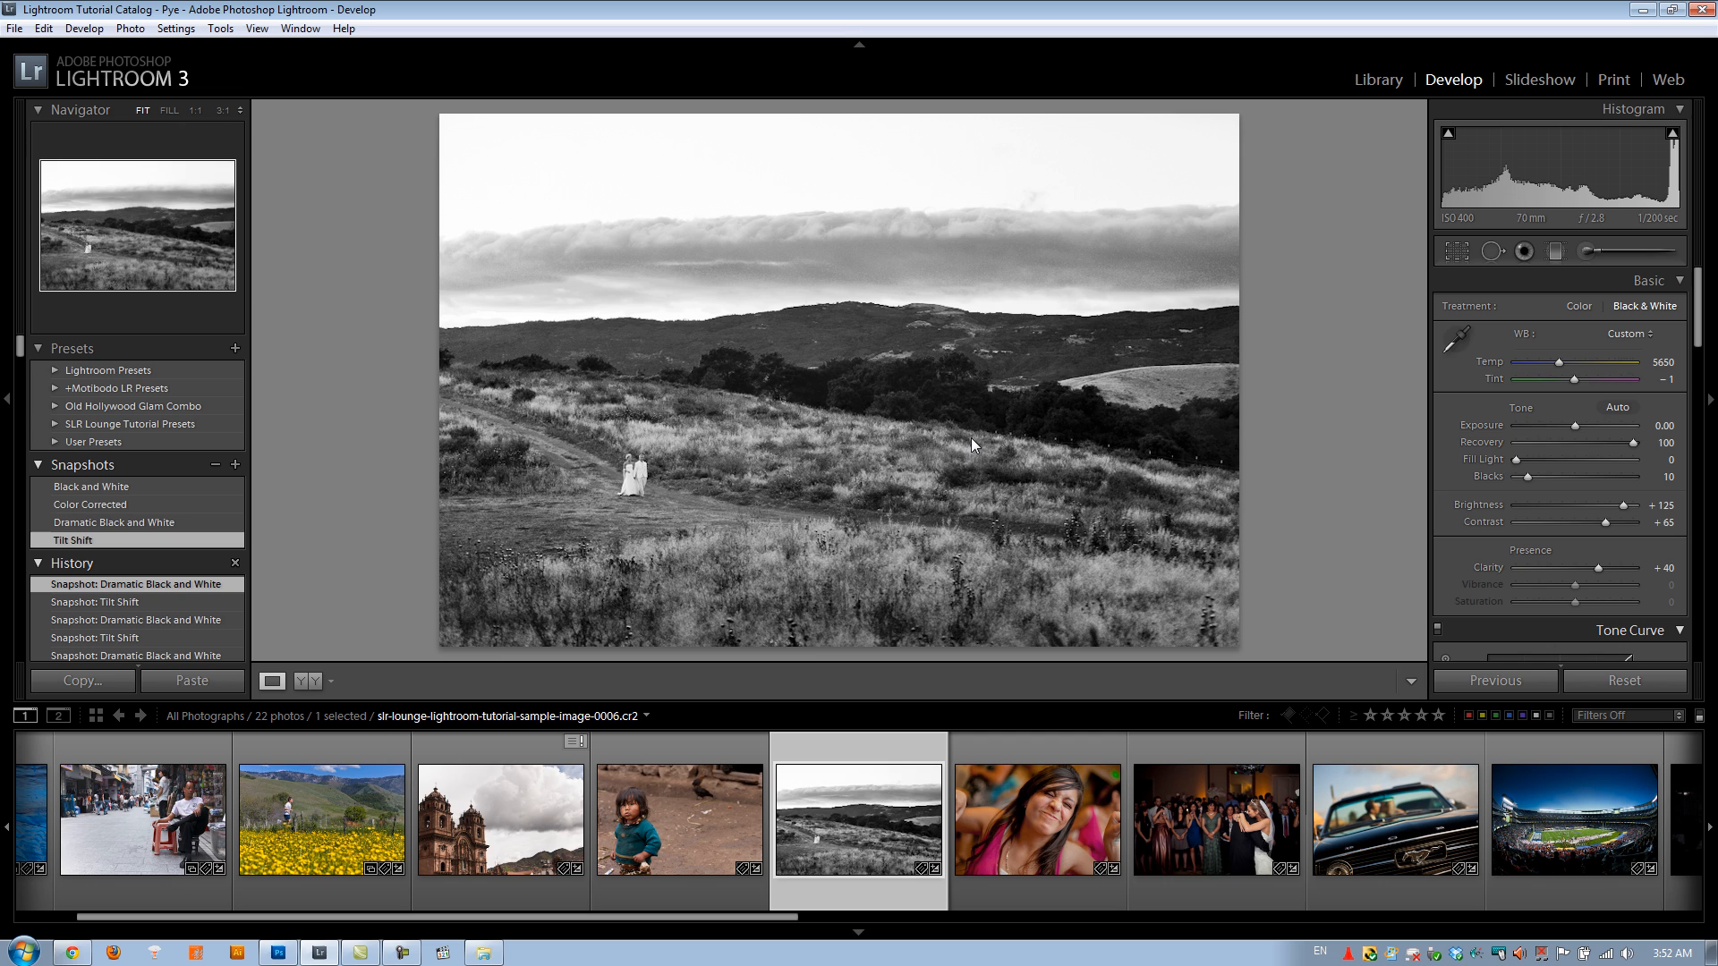
key(ctrl+z)
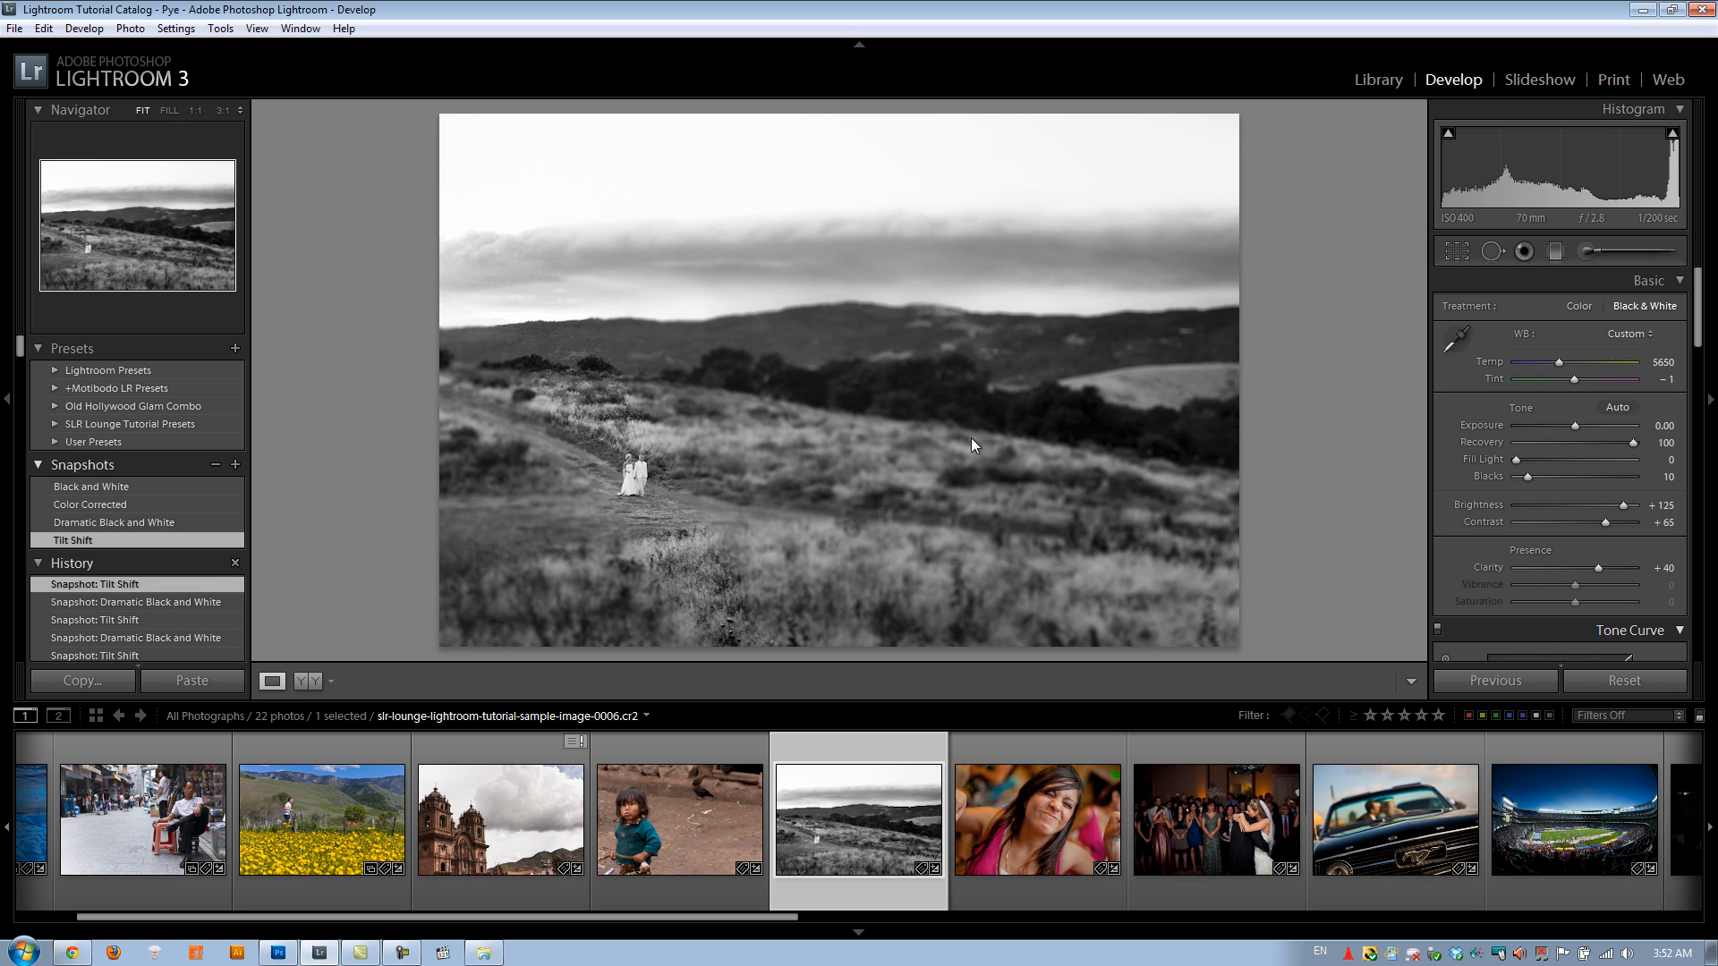